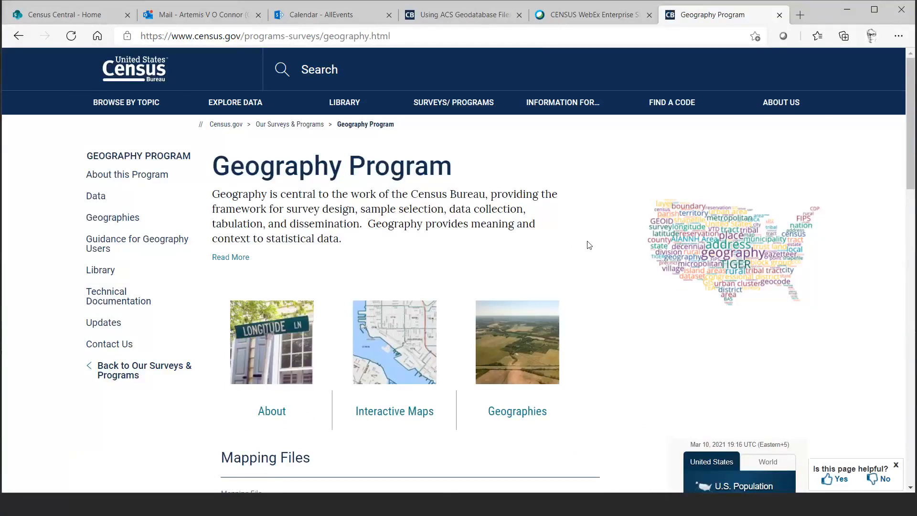
From the Geography Program page, go to Geographies, open Geography Mapping Files and show the files for 2018
{"action": "scroll", "coordinate": [589, 245], "scroll_direction": "down", "scroll_amount": 1}
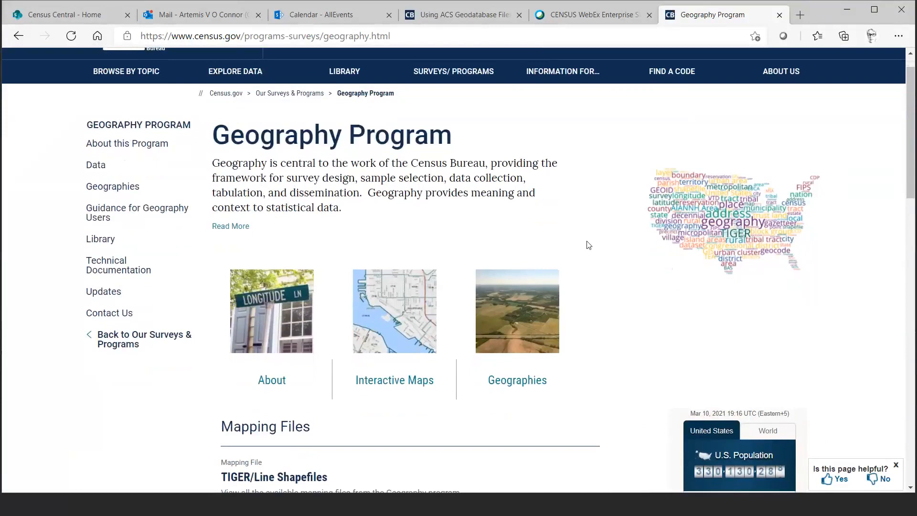
{"action": "left_click", "coordinate": [499, 323]}
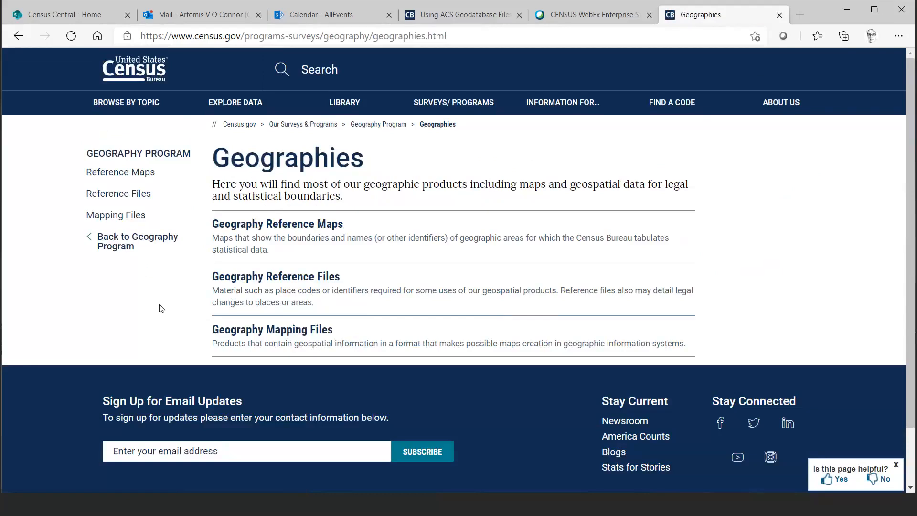
{"action": "left_click", "coordinate": [233, 335]}
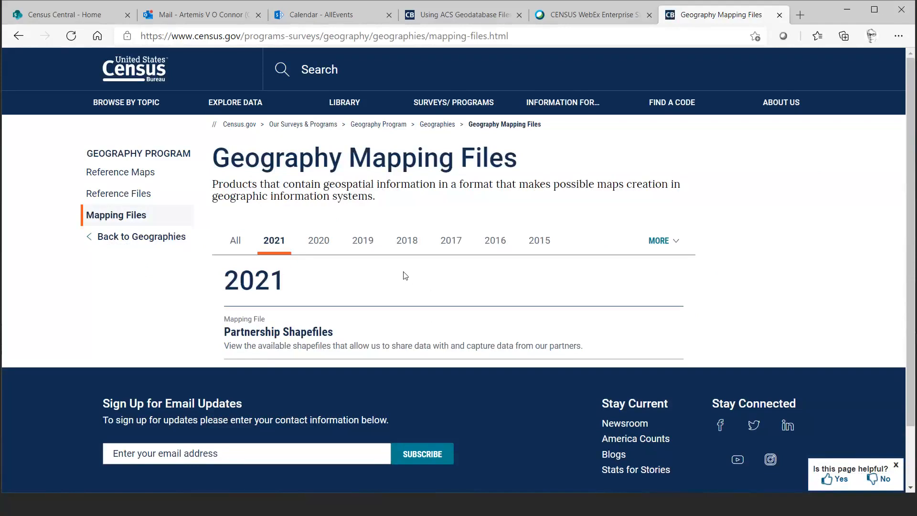
{"action": "left_click", "coordinate": [406, 246]}
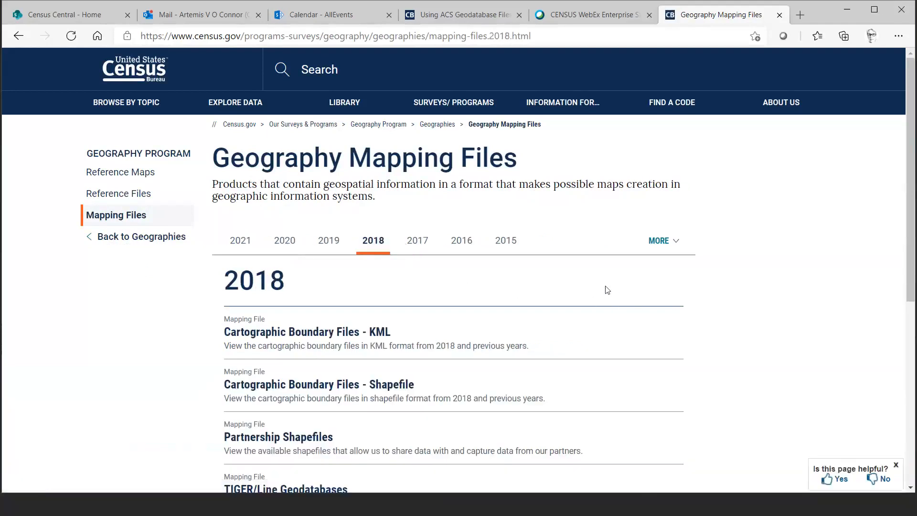
Open the 2018 mapping file page for TIGER/Line with Selected Demographic and Economic Data
{"action": "scroll", "coordinate": [606, 290], "scroll_direction": "down", "scroll_amount": 3}
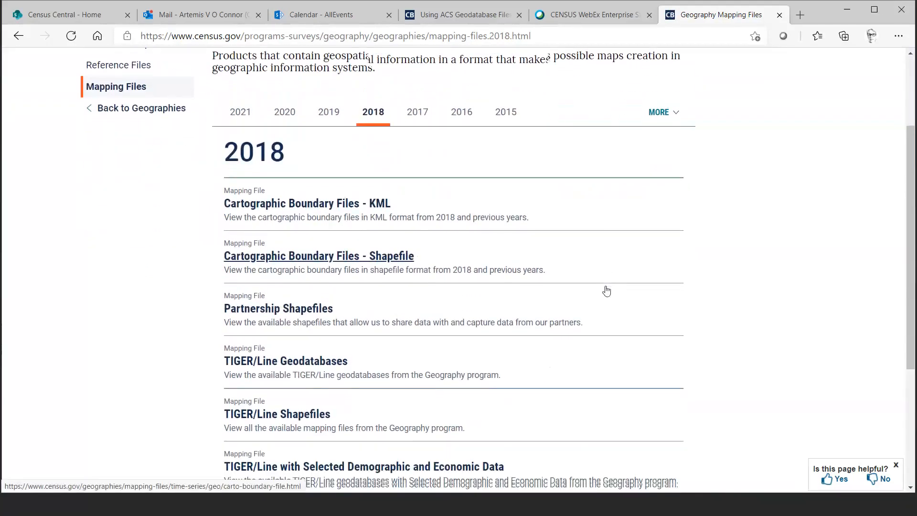
{"action": "scroll", "coordinate": [606, 290], "scroll_direction": "down", "scroll_amount": 2}
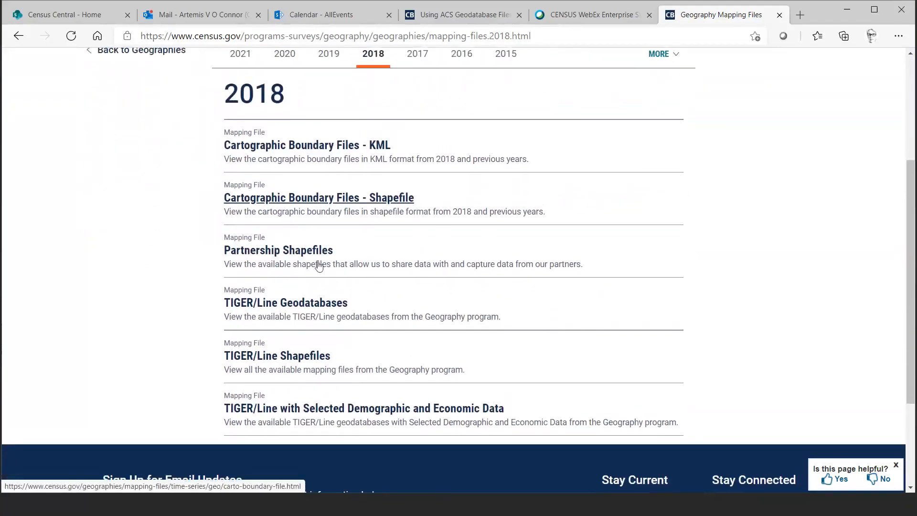
{"action": "left_click", "coordinate": [306, 410]}
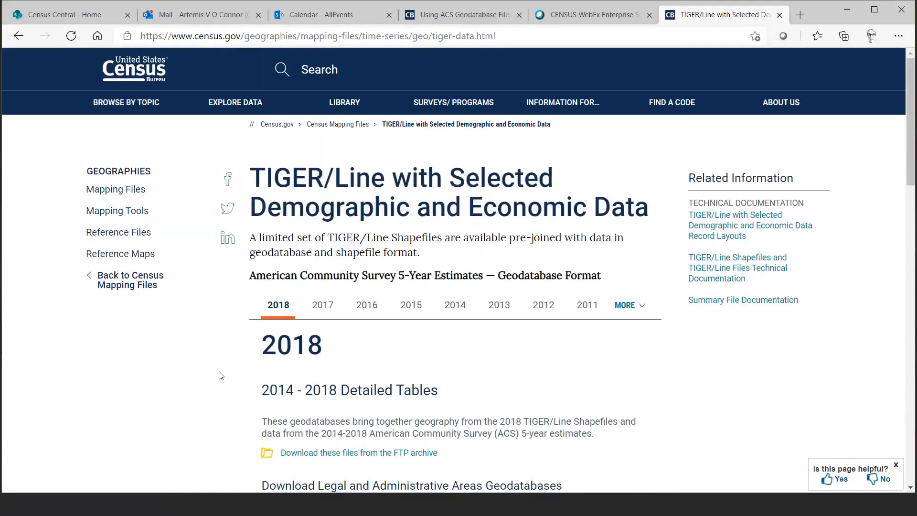
Download the 2018 Census Tract geodatabase for Delaware and allow the site to download multiple files
{"action": "scroll", "coordinate": [204, 368], "scroll_direction": "down", "scroll_amount": 3}
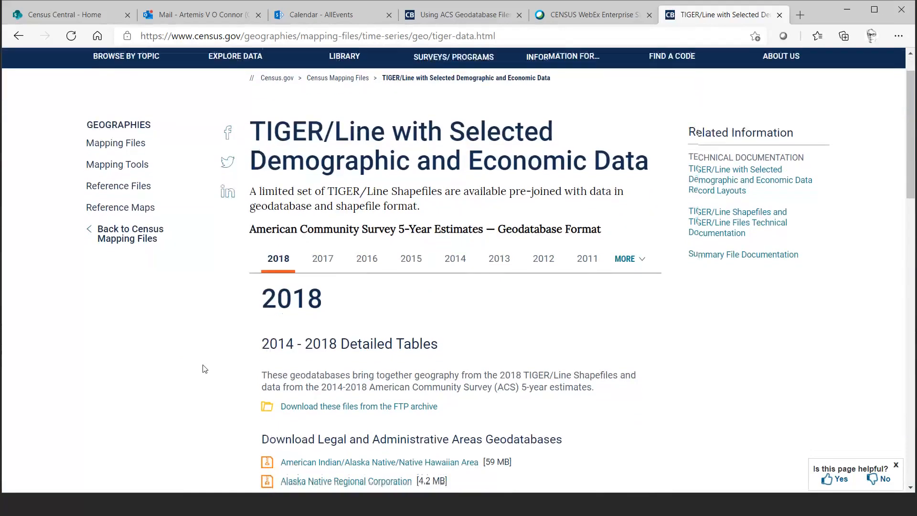
{"action": "scroll", "coordinate": [205, 368], "scroll_direction": "down", "scroll_amount": 1}
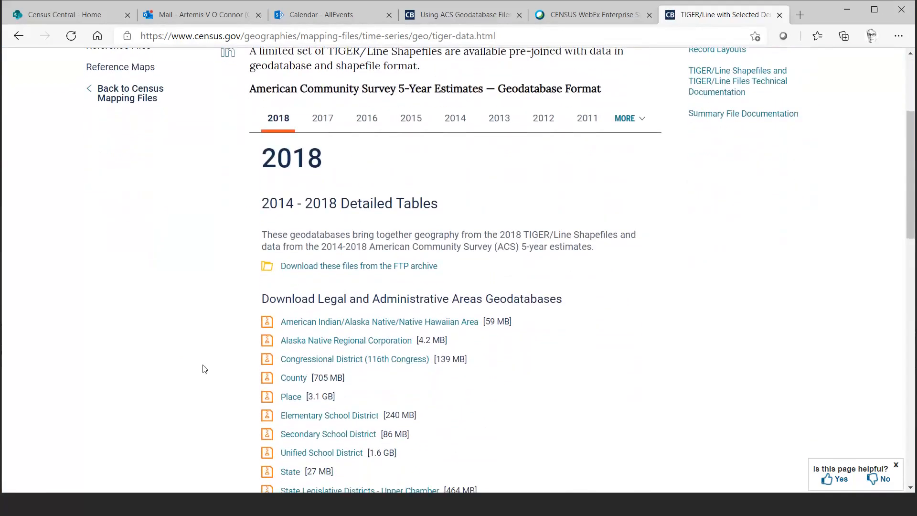
{"action": "scroll", "coordinate": [205, 368], "scroll_direction": "down", "scroll_amount": 2}
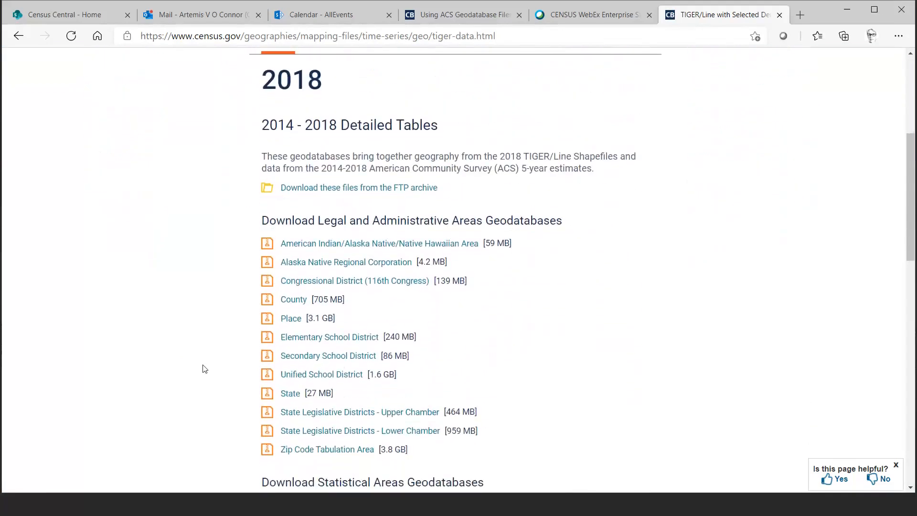
{"action": "scroll", "coordinate": [204, 369], "scroll_direction": "down", "scroll_amount": 3}
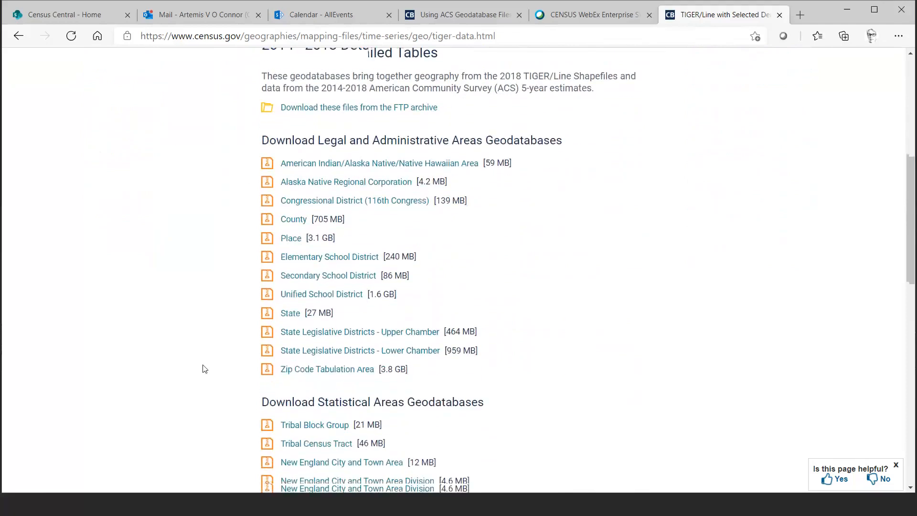
{"action": "scroll", "coordinate": [205, 369], "scroll_direction": "down", "scroll_amount": 4}
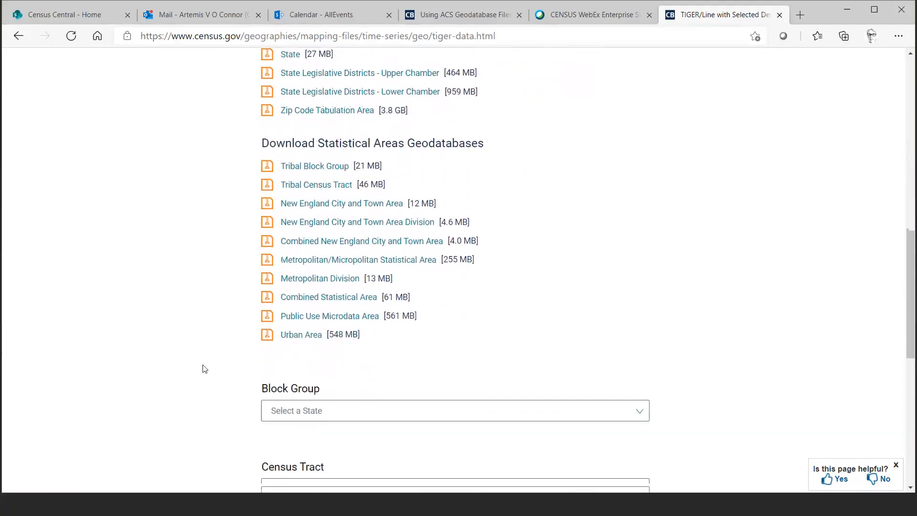
{"action": "scroll", "coordinate": [205, 369], "scroll_direction": "down", "scroll_amount": 3}
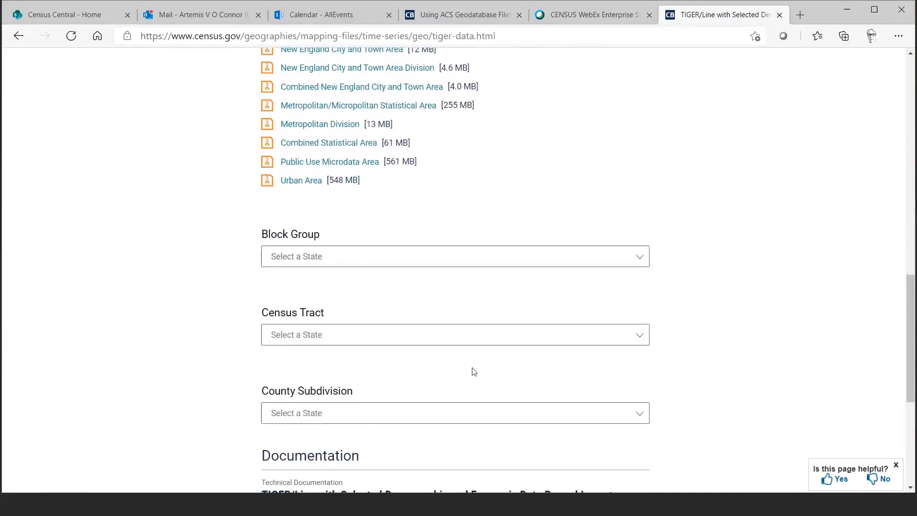
{"action": "left_click", "coordinate": [640, 340]}
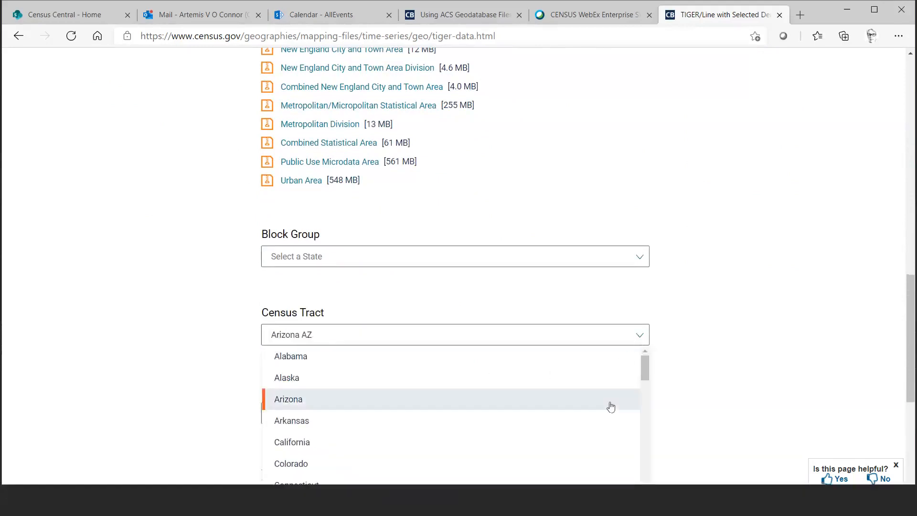
{"action": "scroll", "coordinate": [605, 420], "scroll_direction": "down", "scroll_amount": 3}
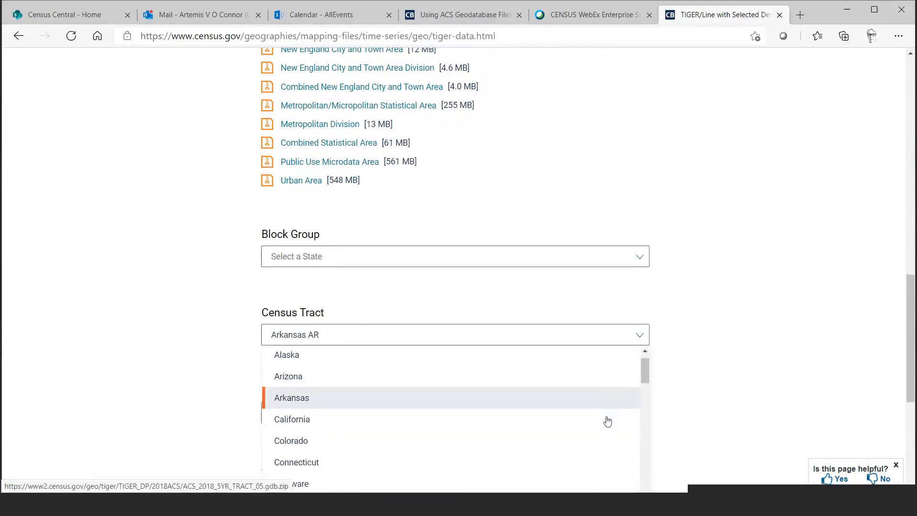
{"action": "left_click", "coordinate": [558, 430]}
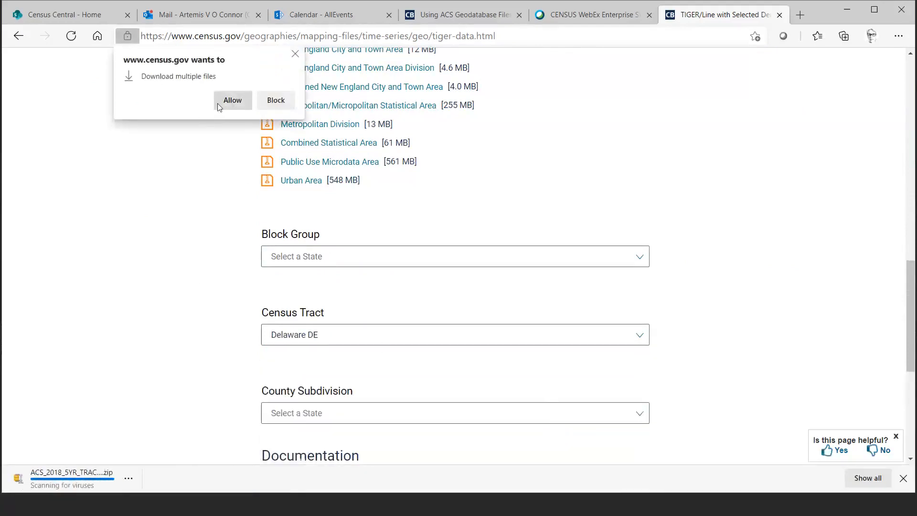
{"action": "left_click", "coordinate": [233, 100]}
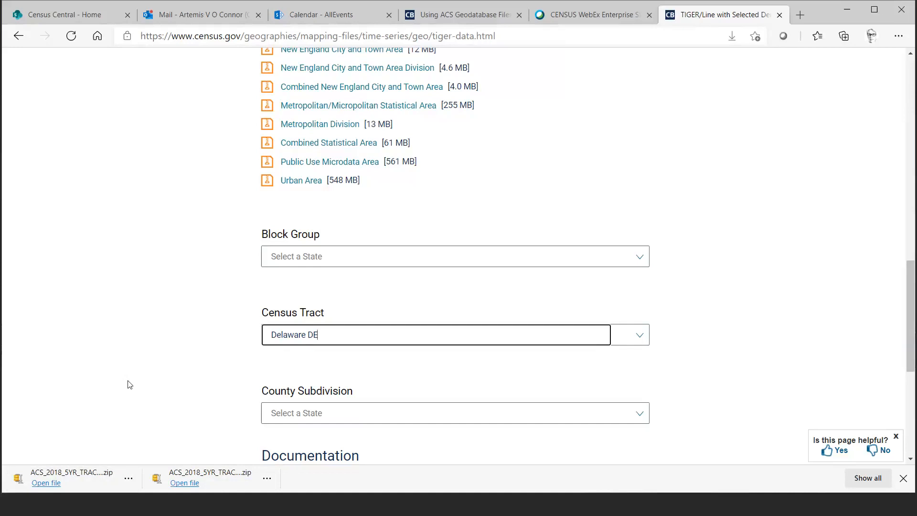
Examine the list of American Community Survey 5-year geodatabases, the years offered and the related documentation
{"action": "scroll", "coordinate": [129, 385], "scroll_direction": "up", "scroll_amount": 15}
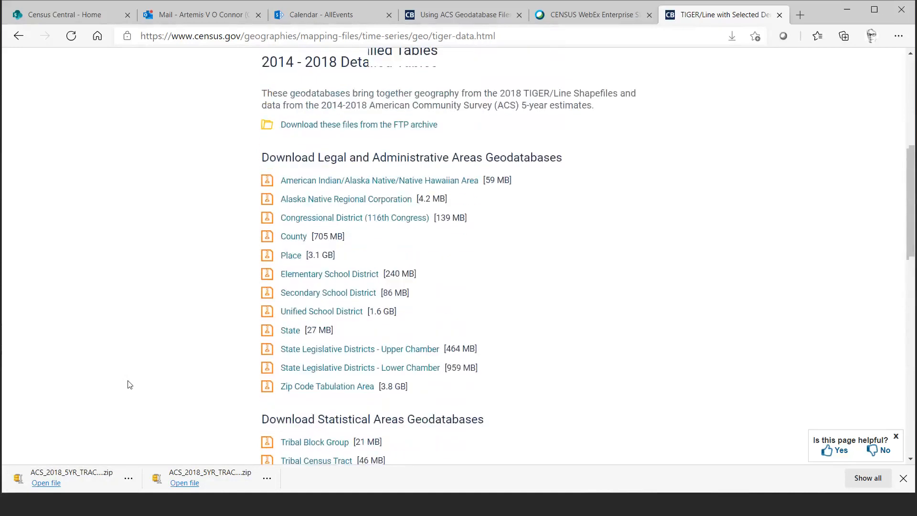
{"action": "scroll", "coordinate": [129, 384], "scroll_direction": "up", "scroll_amount": 4}
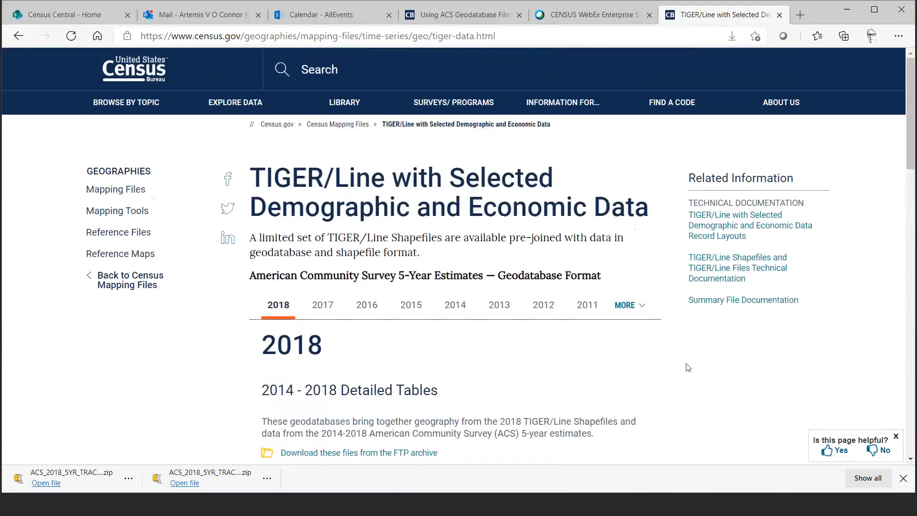
{"action": "scroll", "coordinate": [688, 368], "scroll_direction": "down", "scroll_amount": 1}
{"action": "scroll", "coordinate": [688, 367], "scroll_direction": "down", "scroll_amount": 2}
{"action": "scroll", "coordinate": [687, 368], "scroll_direction": "up", "scroll_amount": 2}
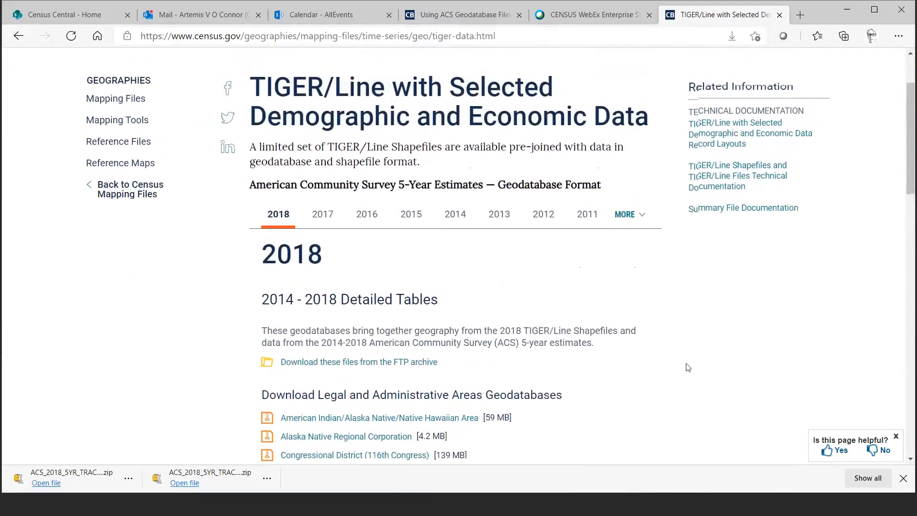
{"action": "scroll", "coordinate": [687, 367], "scroll_direction": "down", "scroll_amount": 1}
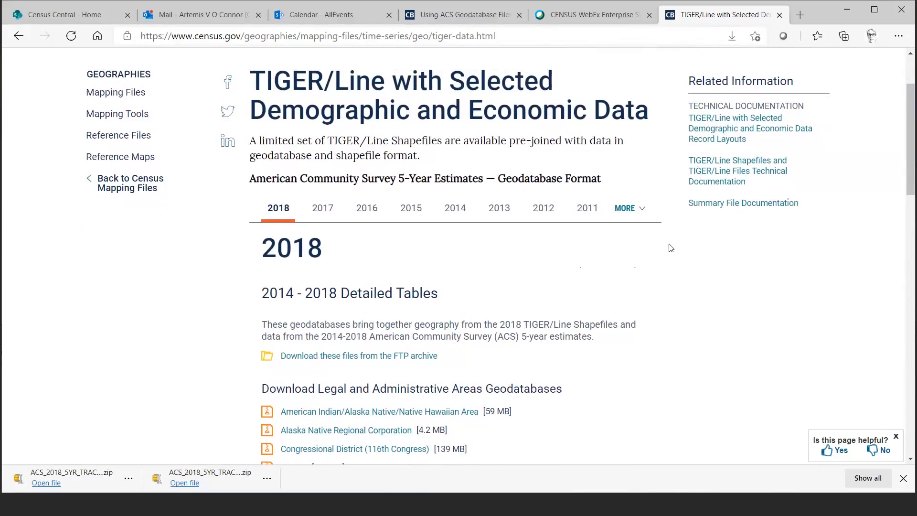
{"action": "scroll", "coordinate": [667, 247], "scroll_direction": "up", "scroll_amount": 2}
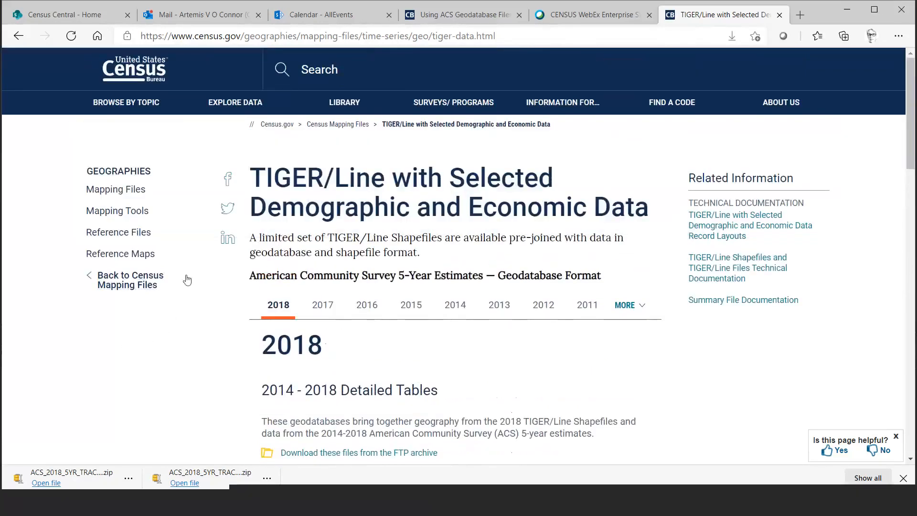
{"action": "mouse_move", "coordinate": [193, 107]}
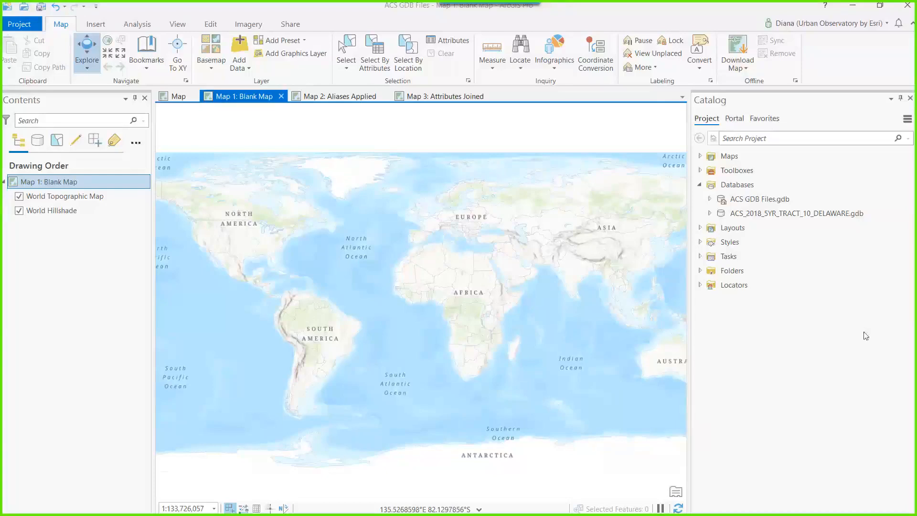
In ArcGIS Pro, add the ACS_2018_5YR_TRACT_10_DELAWARE layer and the TRACT_METADATA_2018 and X04_ANCESTRY tables from the Delaware geodatabase to Map 1
{"action": "left_click", "coordinate": [709, 213]}
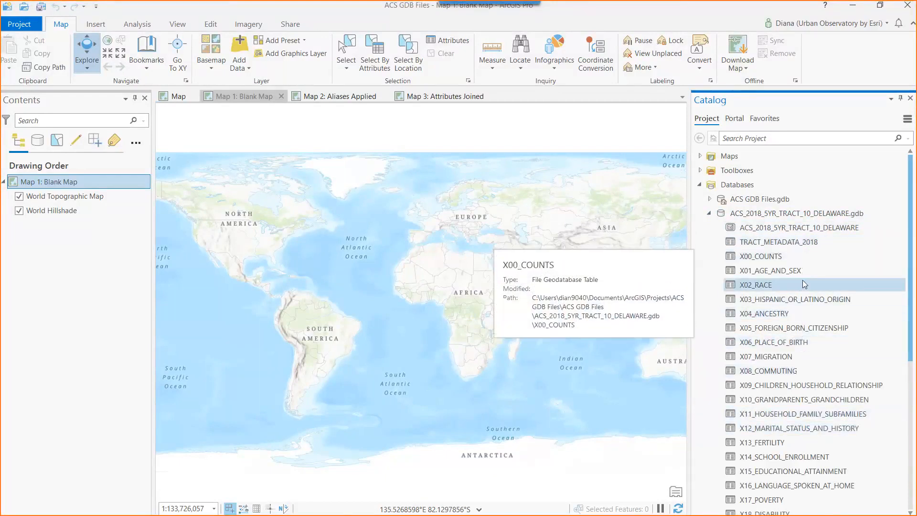
{"action": "left_click_drag", "start_coordinate": [821, 233], "coordinate": [470, 237]}
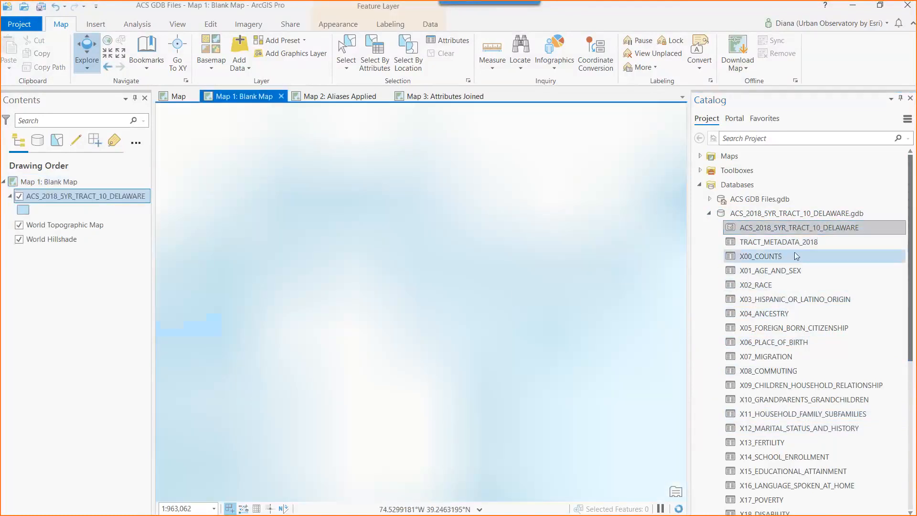
{"action": "left_click_drag", "start_coordinate": [797, 243], "coordinate": [477, 279]}
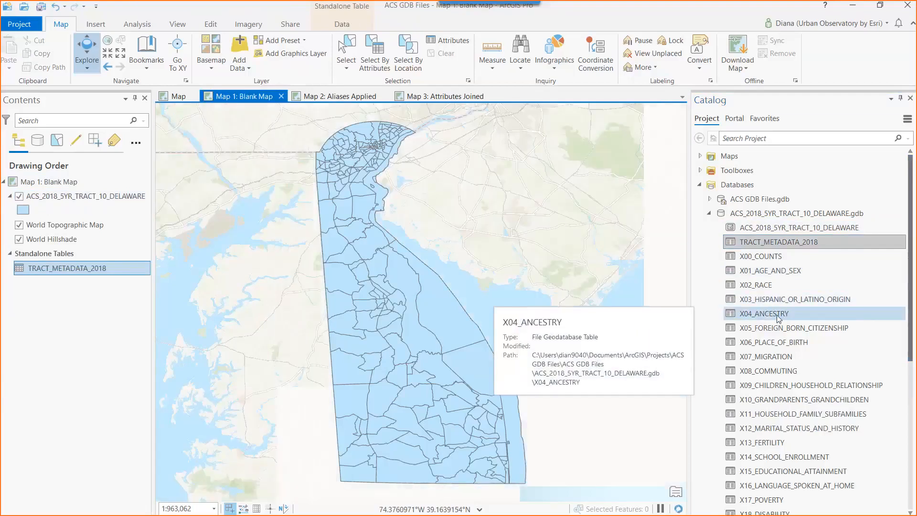
{"action": "left_click_drag", "start_coordinate": [779, 317], "coordinate": [88, 271]}
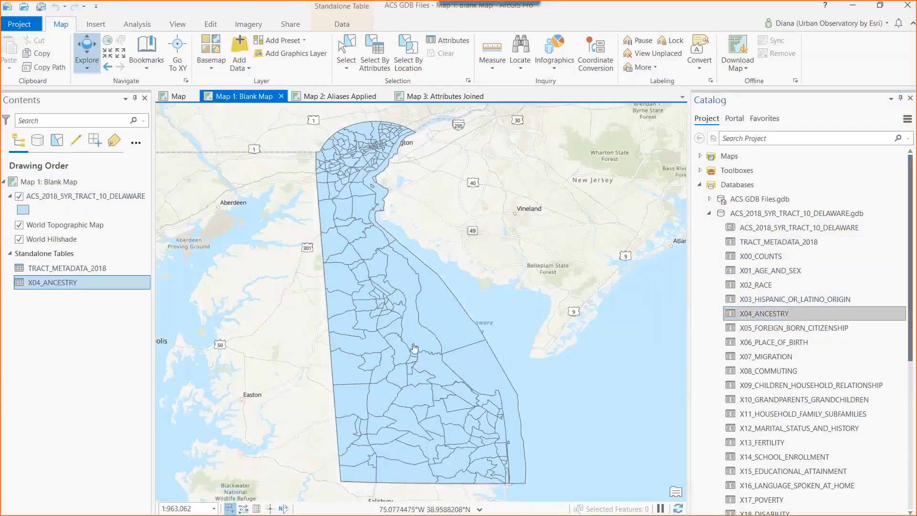
Open the X04_ANCESTRY table and inspect its coded field names, such as B04004e1 and B04004m1
{"action": "right_click", "coordinate": [87, 286]}
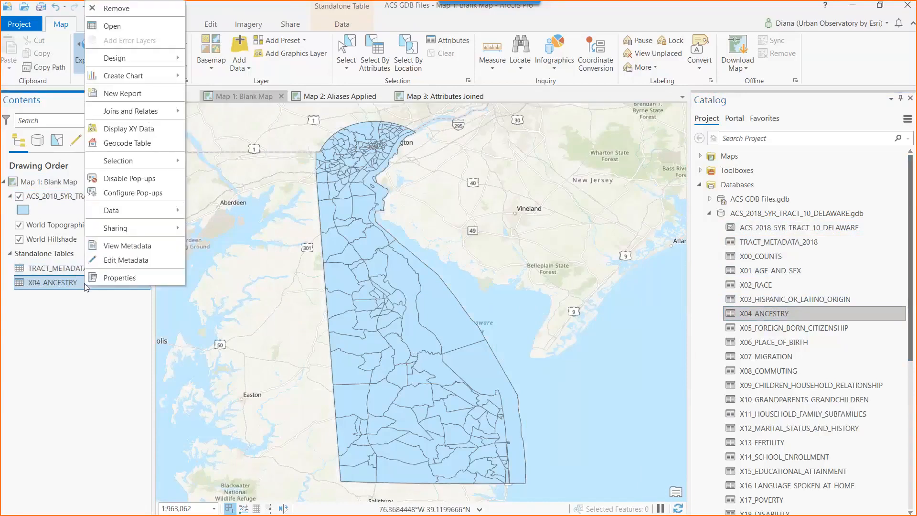
{"action": "left_click", "coordinate": [112, 26]}
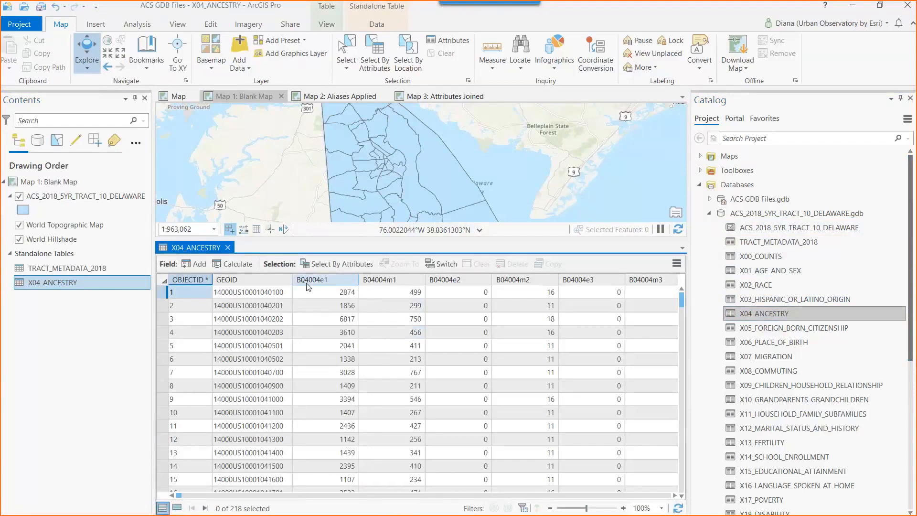
{"action": "mouse_move", "coordinate": [747, 320]}
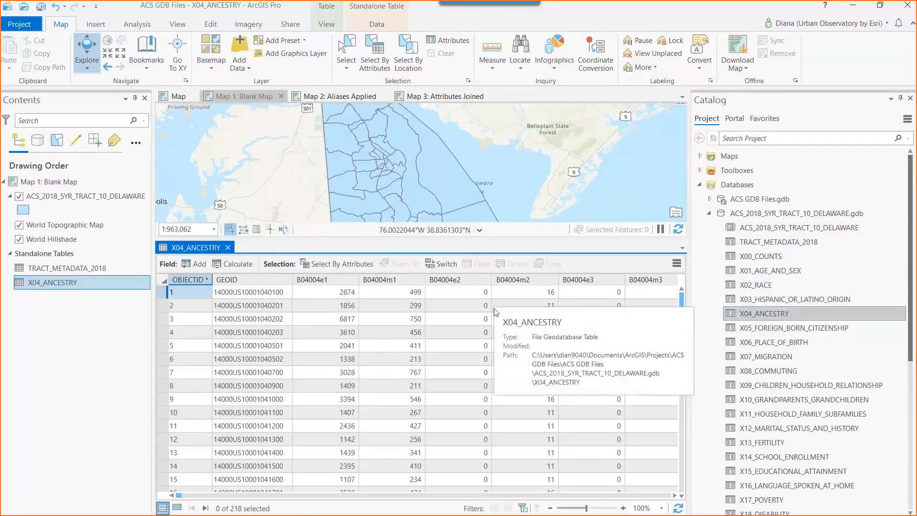
{"action": "mouse_move", "coordinate": [338, 281]}
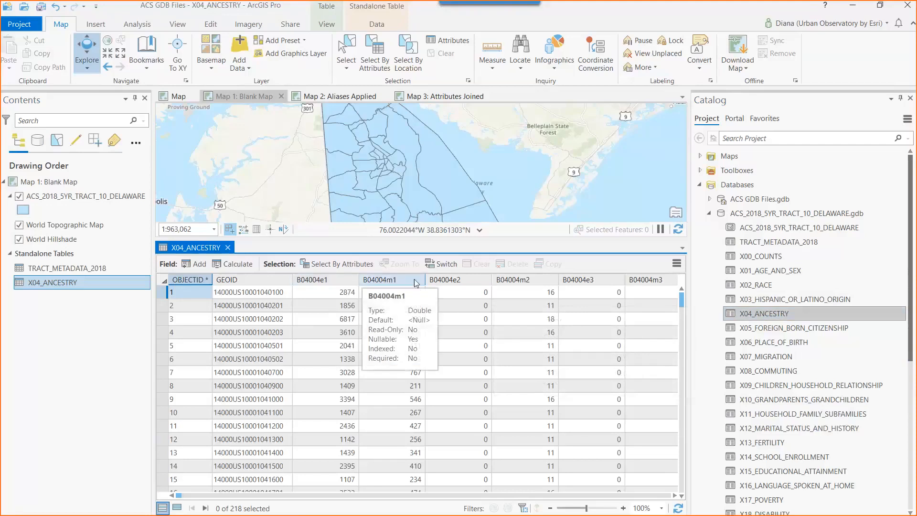
Open the TRACT_METADATA_2018 standalone table
{"action": "right_click", "coordinate": [75, 271]}
{"action": "key", "text": "Down"}
{"action": "key", "text": "Down"}
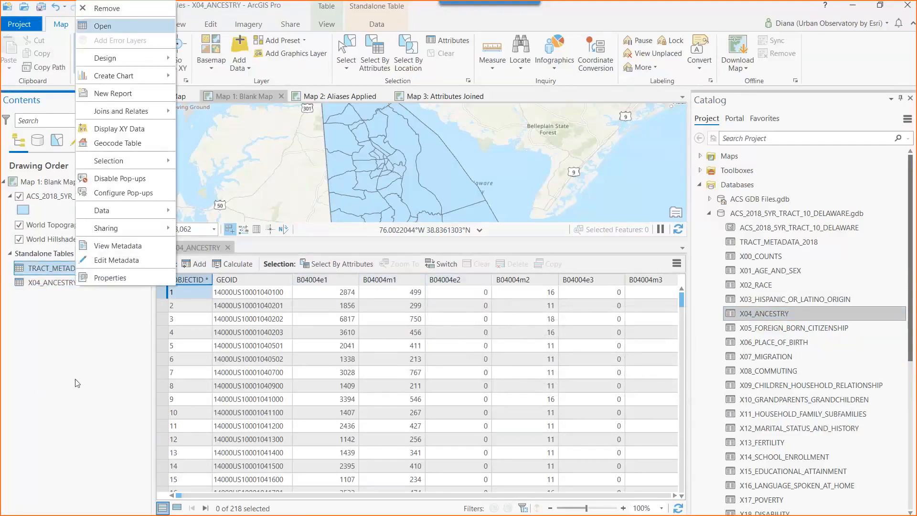
{"action": "key", "text": "Return"}
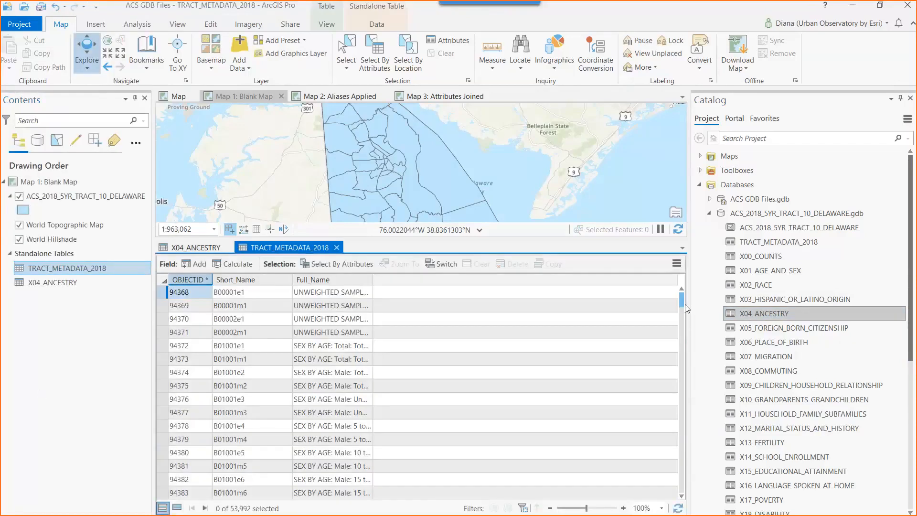
Widen the Full_Name column in the metadata table and browse to the descriptions of the ancestry fields
{"action": "double_click", "coordinate": [373, 279]}
{"action": "left_click_drag", "start_coordinate": [555, 276], "coordinate": [584, 279]}
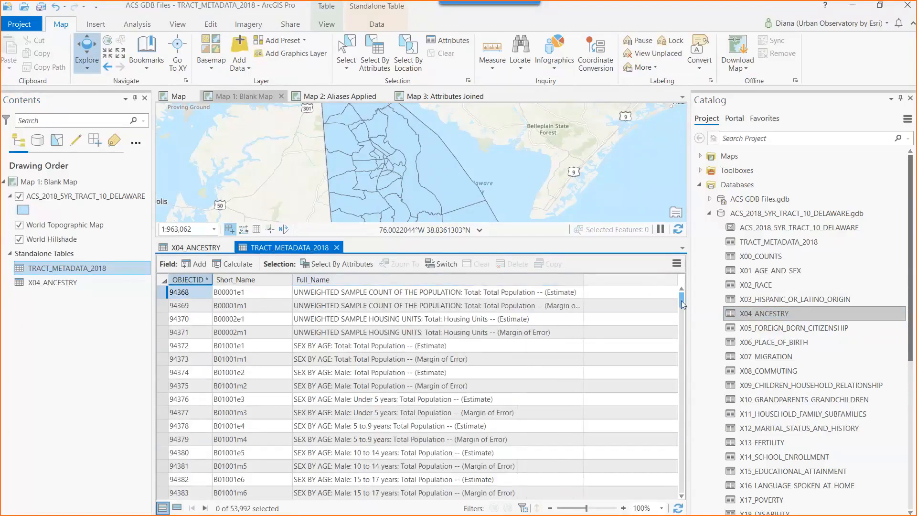
{"action": "left_click_drag", "start_coordinate": [681, 300], "coordinate": [683, 306]}
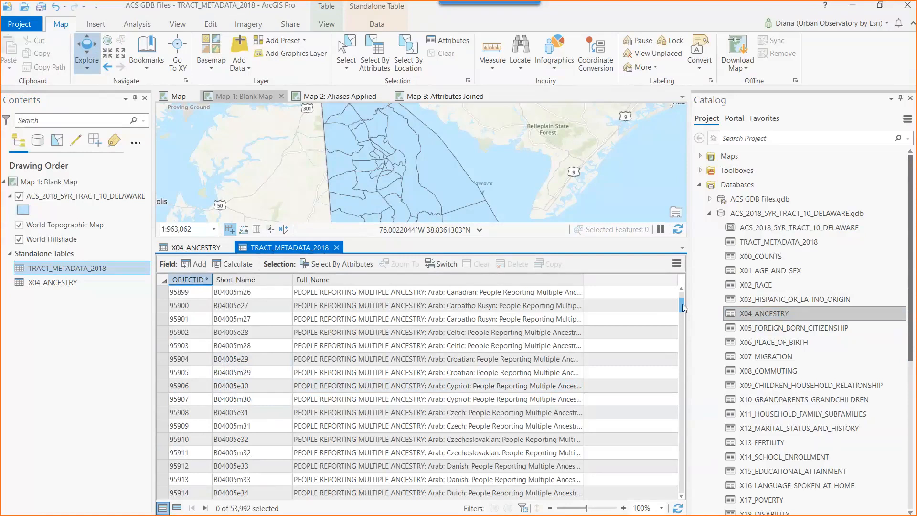
Return to the start of the metadata records, switch to the X04_ANCESTRY table, and close both open tables
{"action": "left_click_drag", "start_coordinate": [683, 304], "coordinate": [683, 296]}
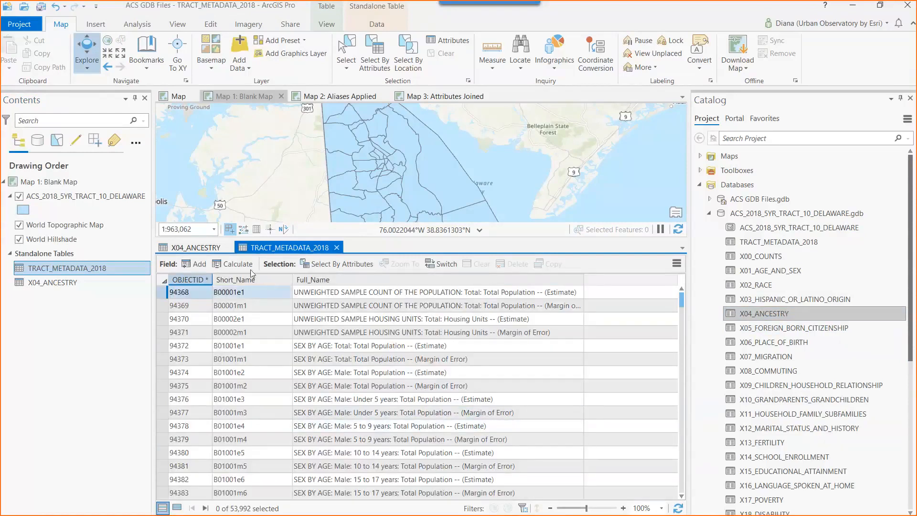
{"action": "left_click", "coordinate": [199, 246]}
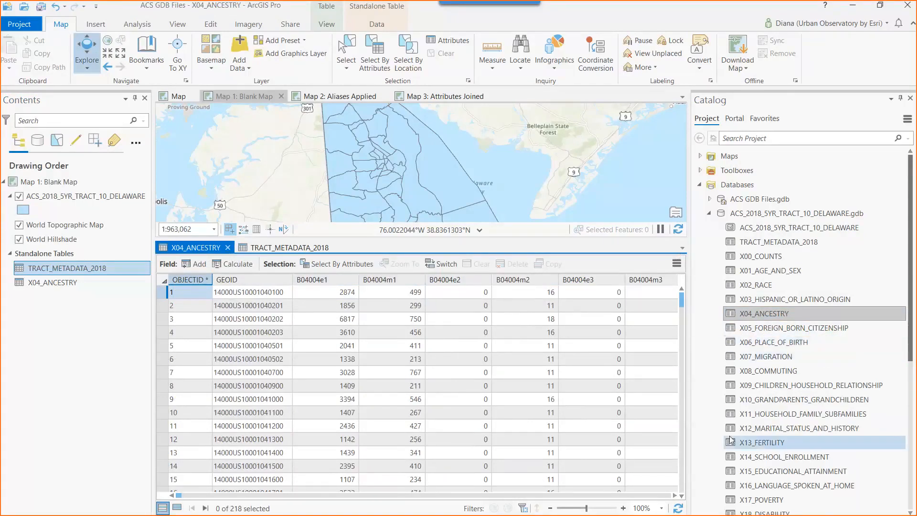
{"action": "left_click", "coordinate": [228, 246]}
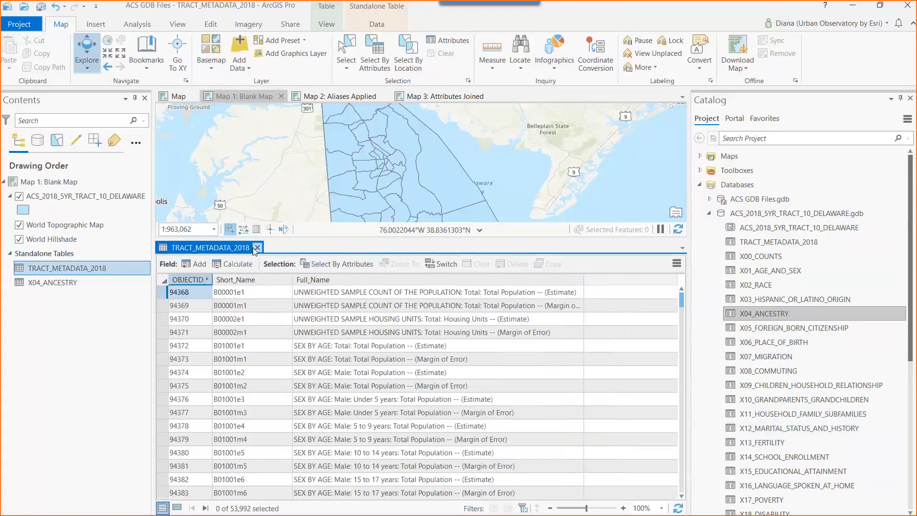
{"action": "left_click", "coordinate": [260, 247]}
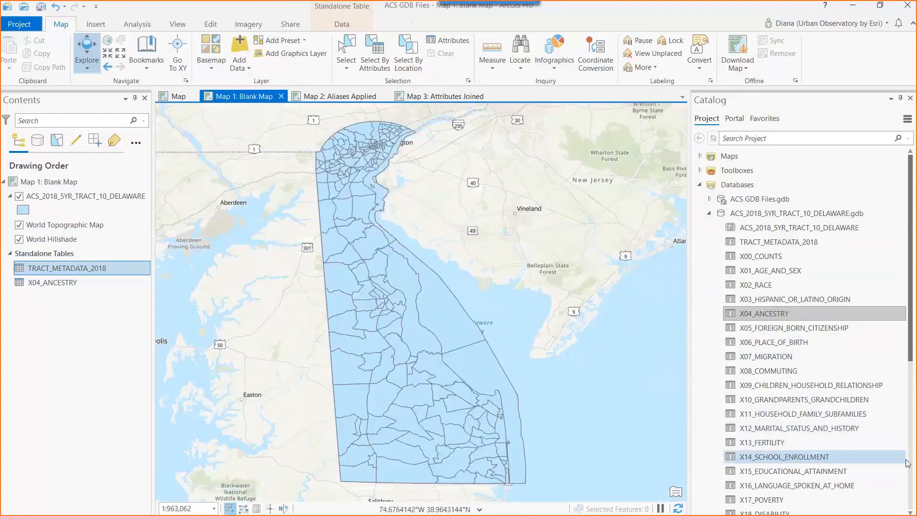
Switch to Chrome to view the Bulk Assign Aliases - Script Tool item page, and return to ArcGIS Pro
{"action": "key", "text": "alt+Tab"}
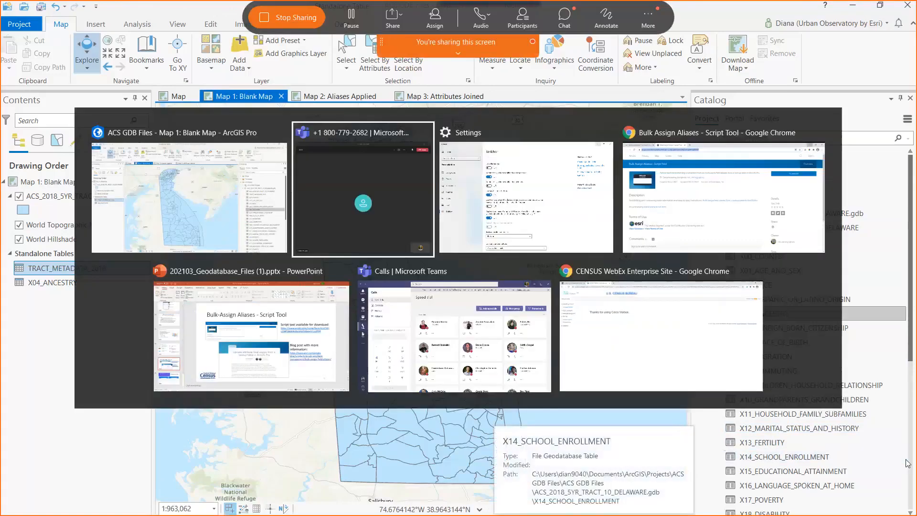
{"action": "left_click", "coordinate": [707, 216]}
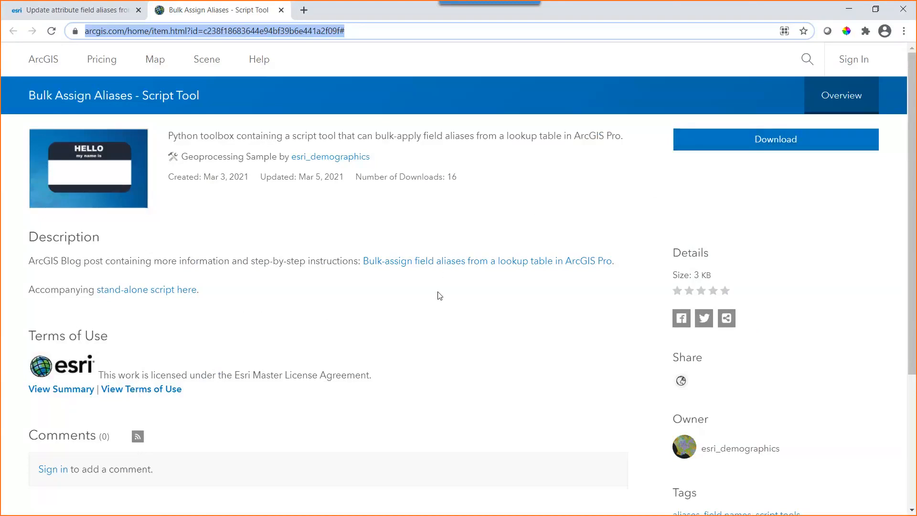
{"action": "left_click", "coordinate": [844, 12]}
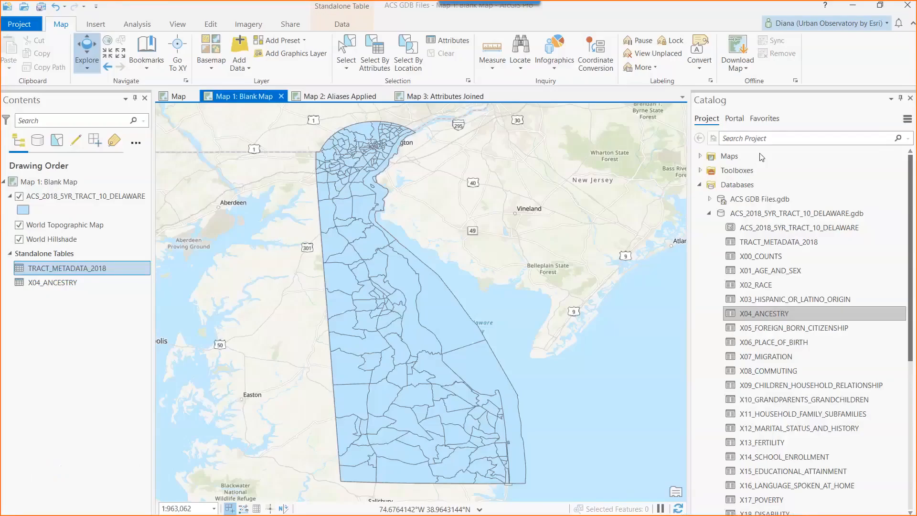
Open the Bulk Assign Aliases tool from FieldAliasesTools.pyt in the project's ACS GDB Files folder
{"action": "left_click", "coordinate": [700, 185]}
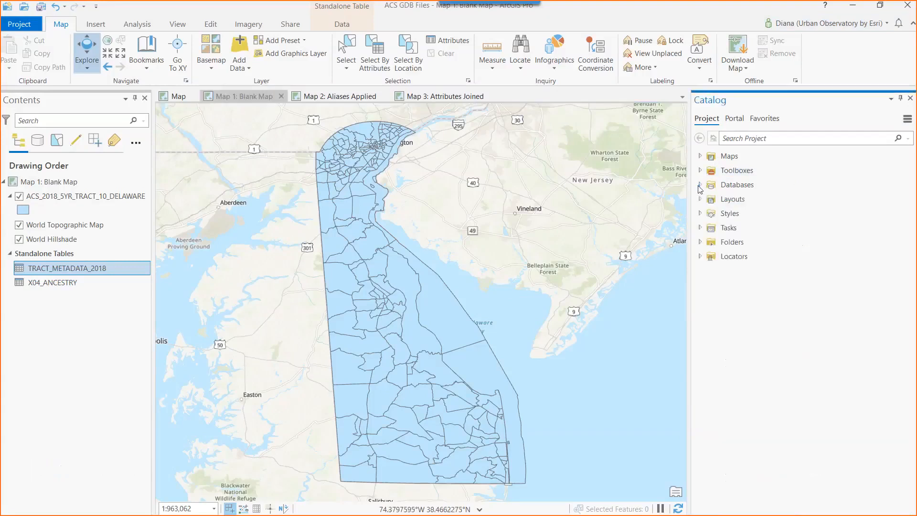
{"action": "left_click", "coordinate": [699, 242]}
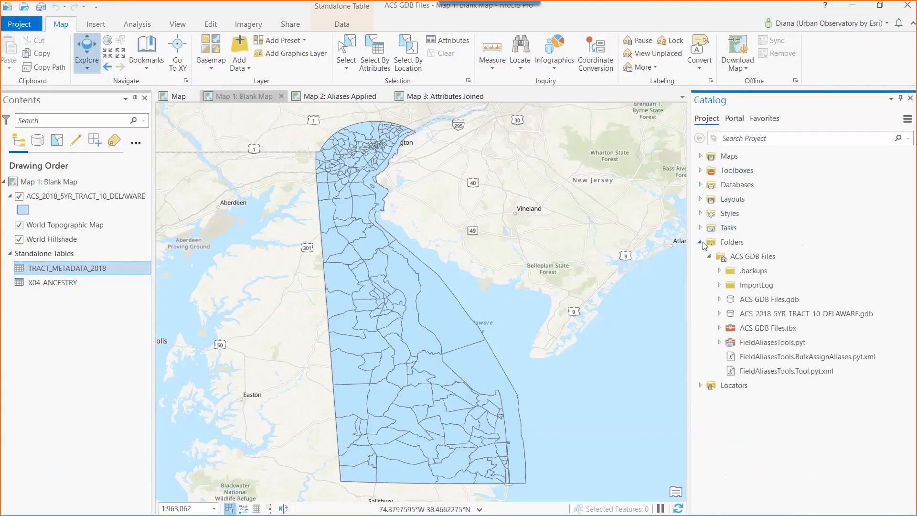
{"action": "left_click", "coordinate": [719, 343]}
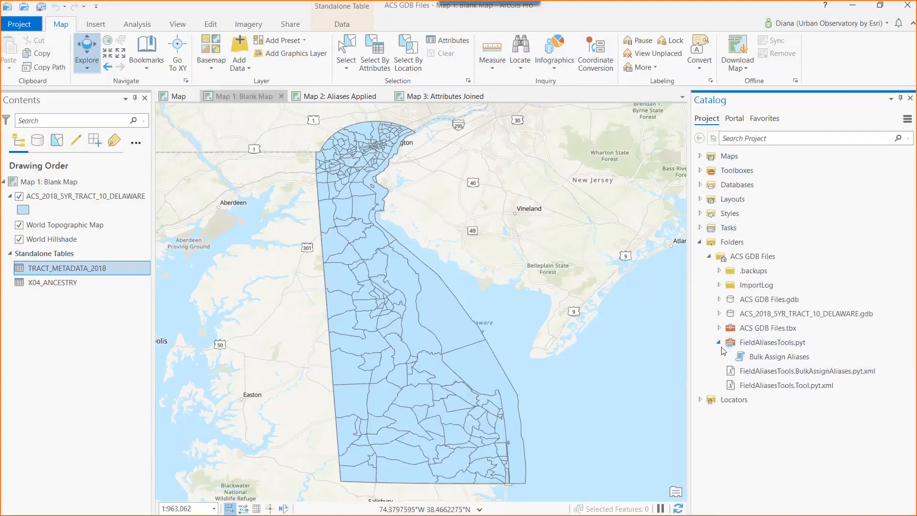
{"action": "double_click", "coordinate": [781, 357]}
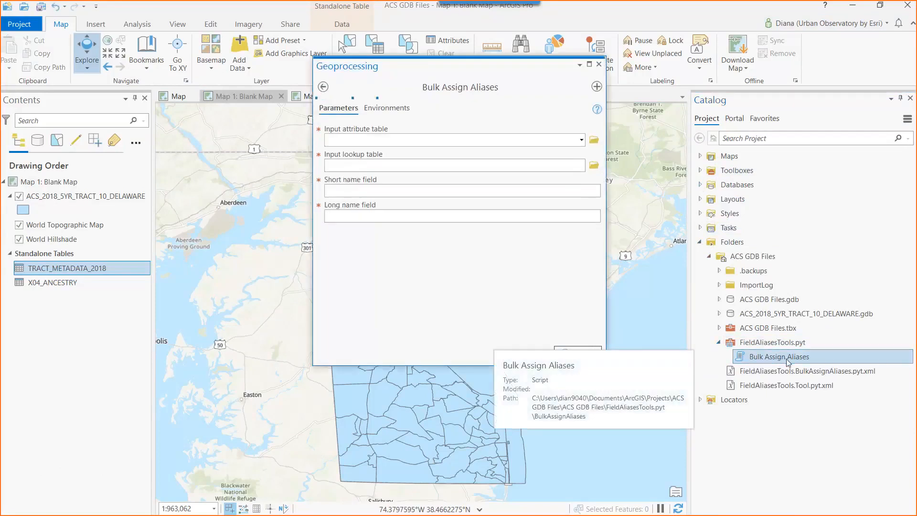
Set X04_ANCESTRY as the input attribute table and TRACT_METADATA_2018 as the input lookup table
{"action": "left_click", "coordinate": [582, 140]}
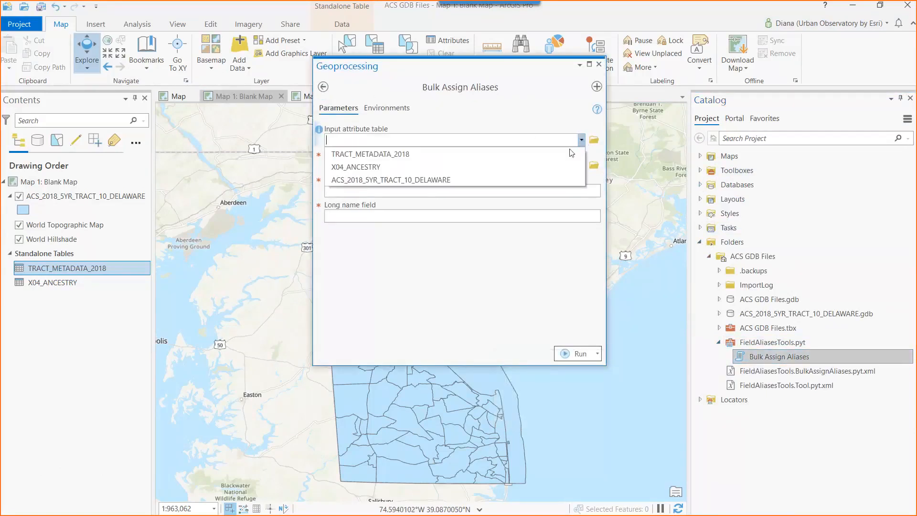
{"action": "left_click", "coordinate": [582, 140]}
{"action": "left_click", "coordinate": [581, 140]}
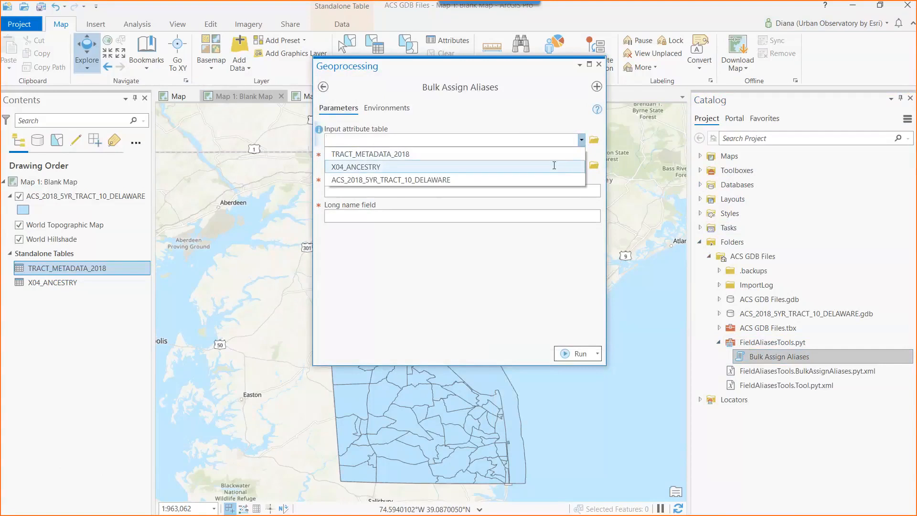
{"action": "left_click", "coordinate": [554, 166]}
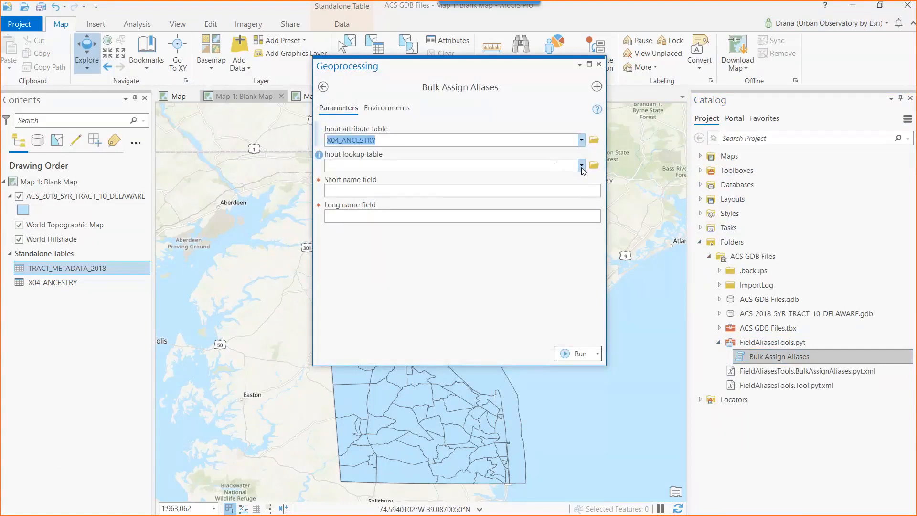
{"action": "left_click", "coordinate": [581, 166]}
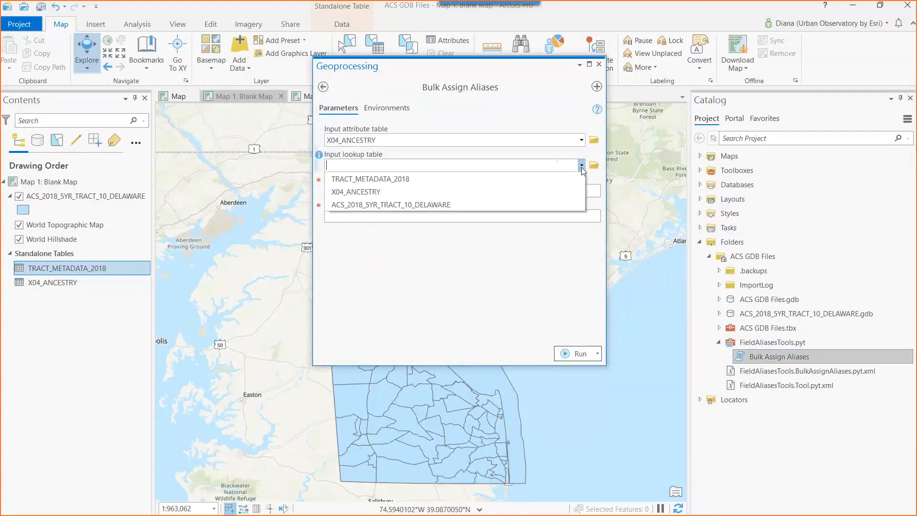
{"action": "left_click", "coordinate": [551, 178]}
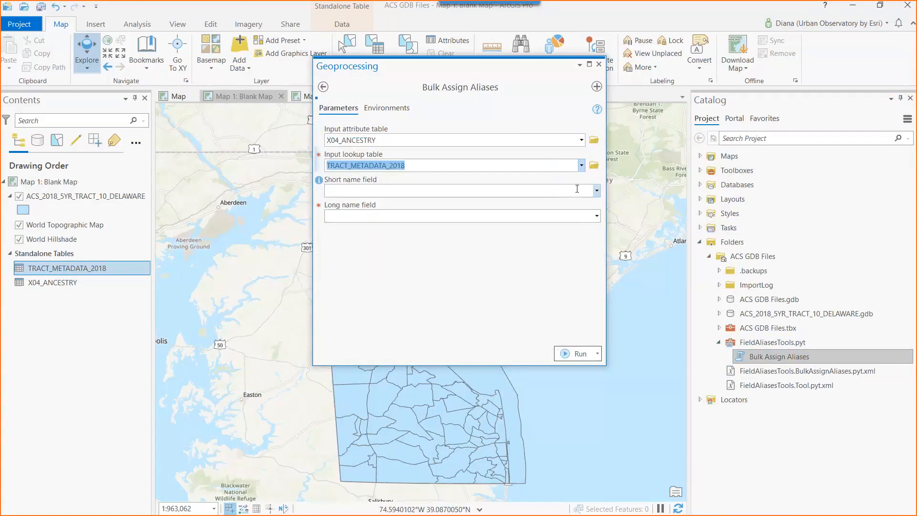
Choose Short_Name as the short name field and Full_Name as the long name field, and close the tool without running it
{"action": "left_click", "coordinate": [597, 191]}
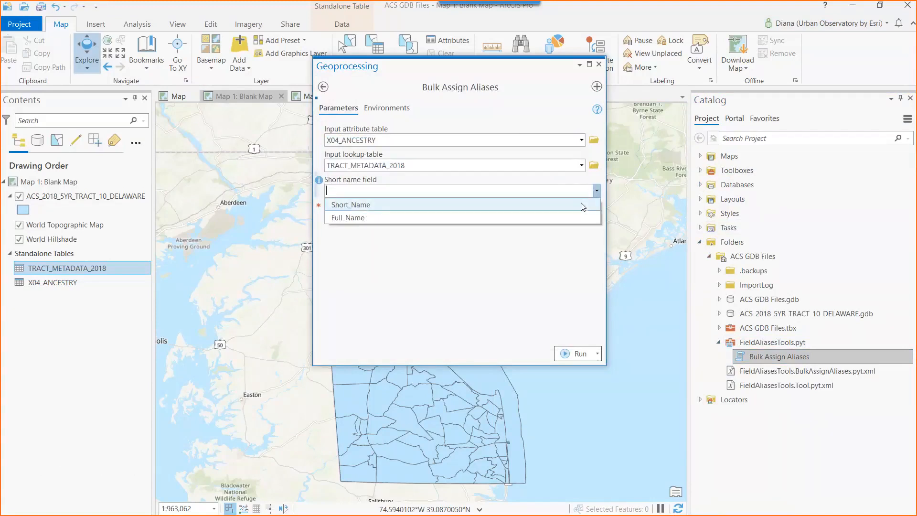
{"action": "left_click", "coordinate": [583, 204]}
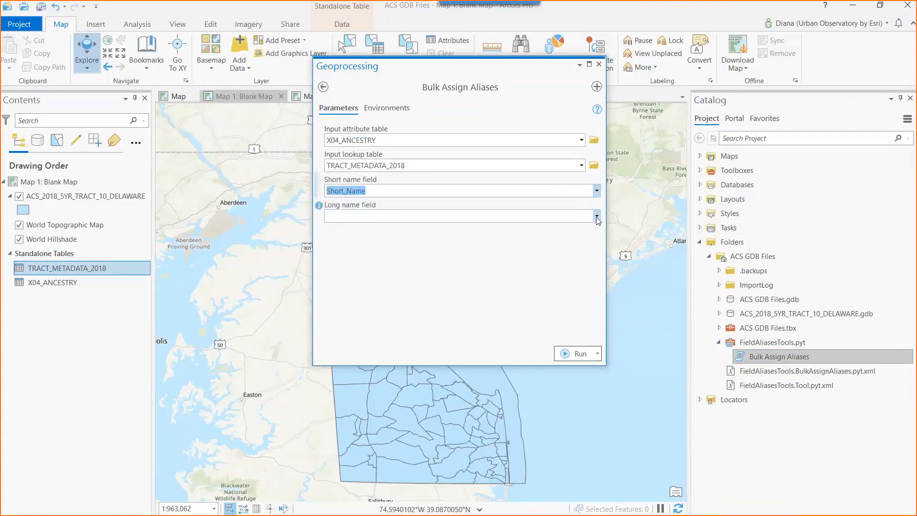
{"action": "left_click", "coordinate": [596, 216]}
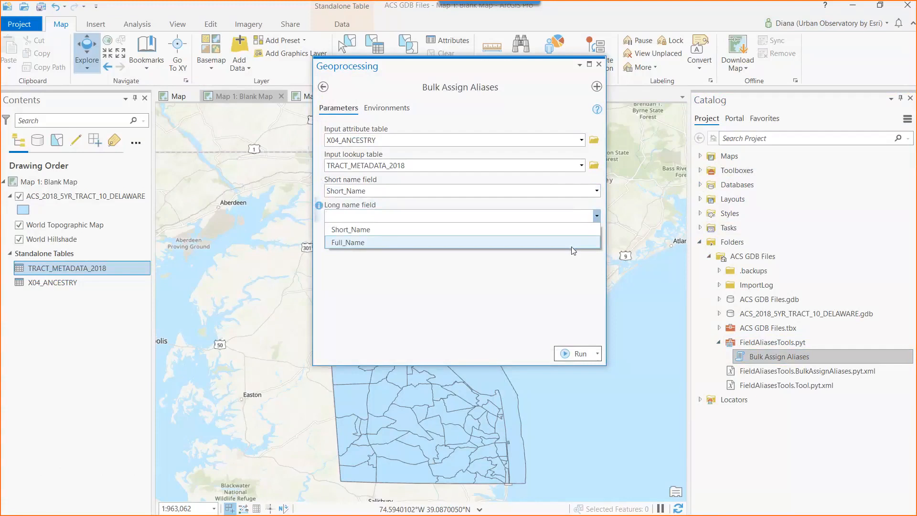
{"action": "left_click", "coordinate": [571, 245]}
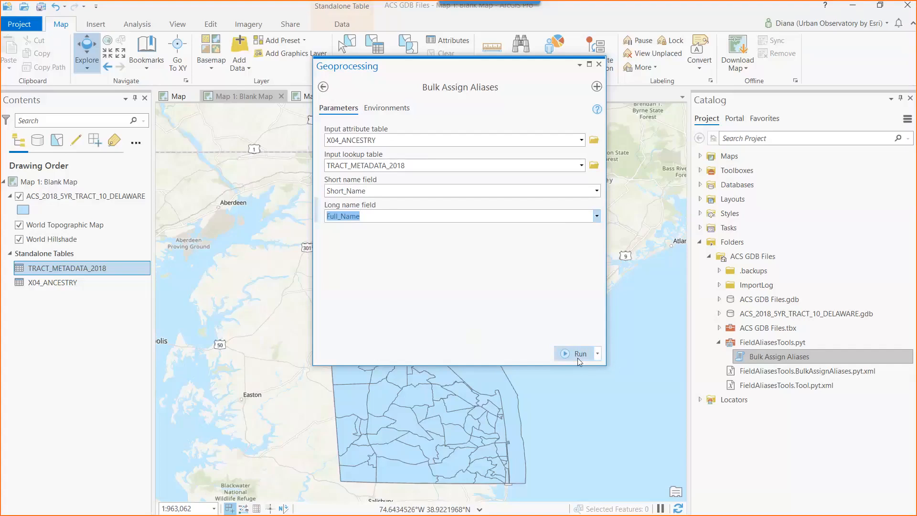
{"action": "left_click", "coordinate": [599, 65]}
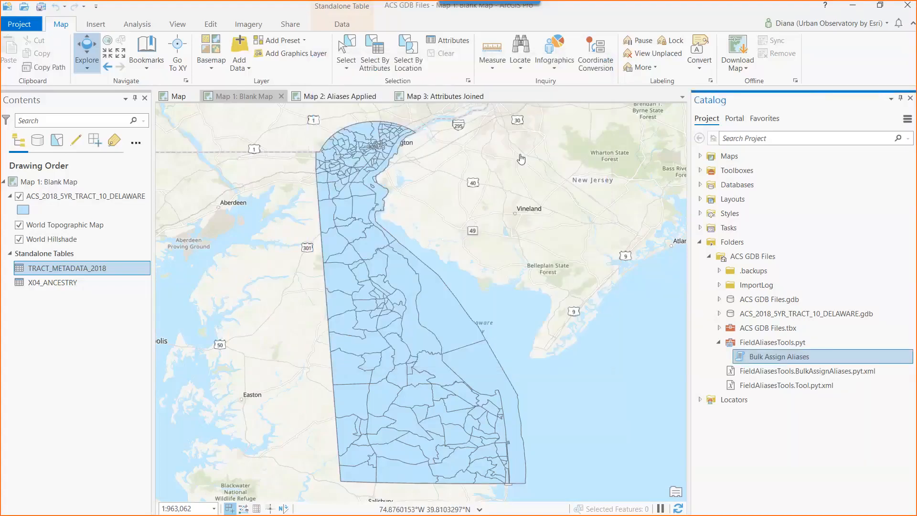
In Map 2: Aliases Applied, open the X01_AGE_AND_SEX table and browse across its descriptive column headings
{"action": "left_click", "coordinate": [351, 96]}
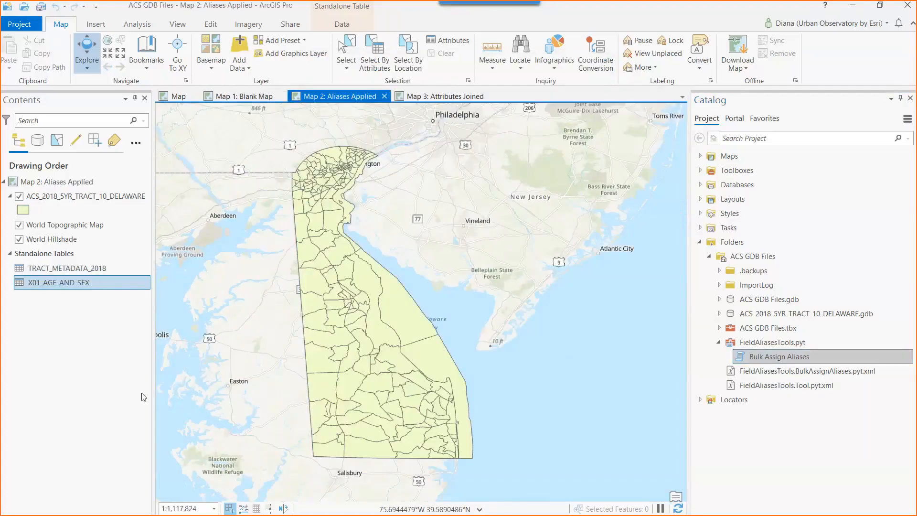
{"action": "right_click", "coordinate": [66, 285]}
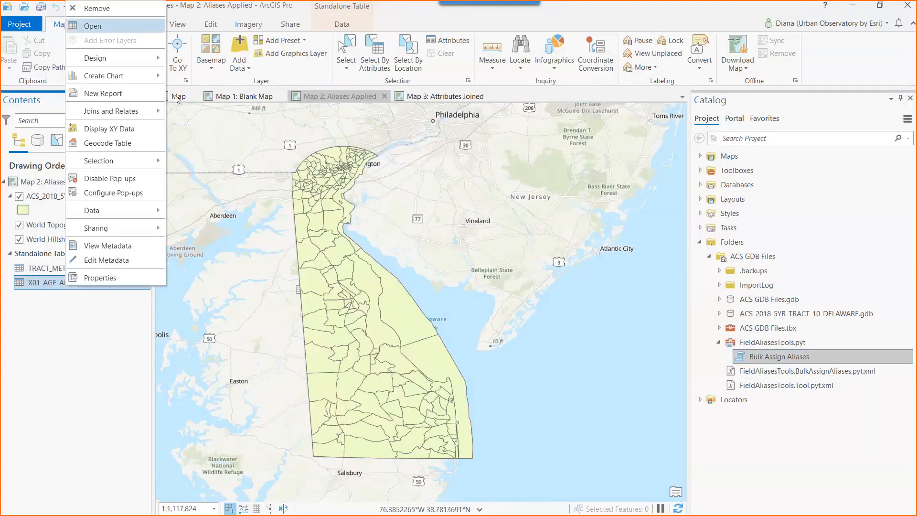
{"action": "key", "text": "Return"}
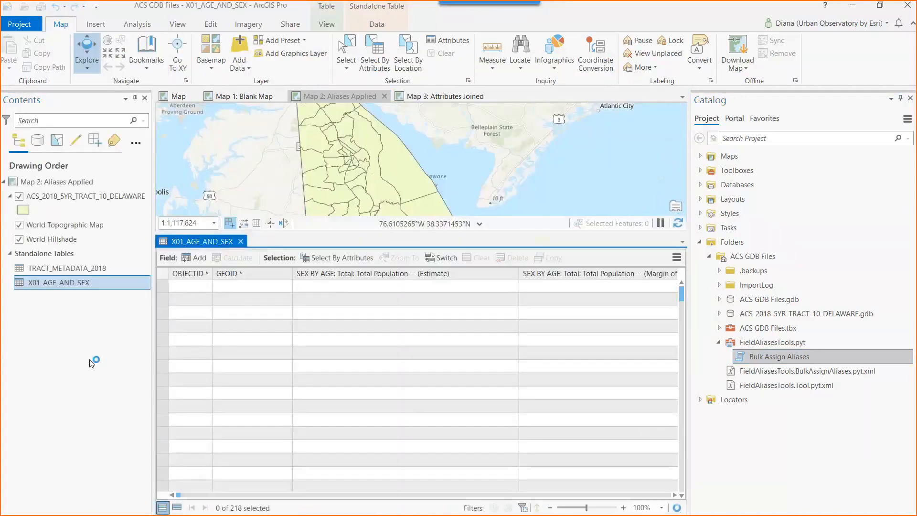
{"action": "mouse_move", "coordinate": [559, 277]}
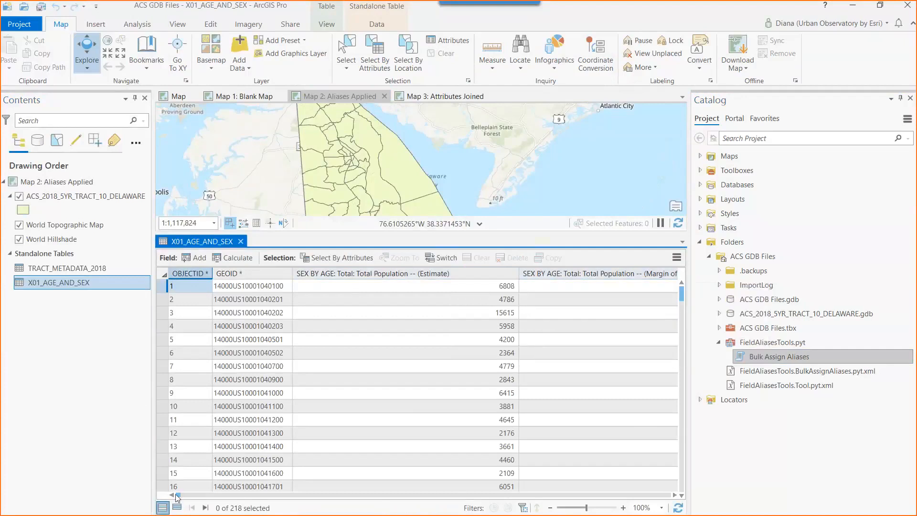
{"action": "left_click_drag", "start_coordinate": [177, 496], "coordinate": [198, 496]}
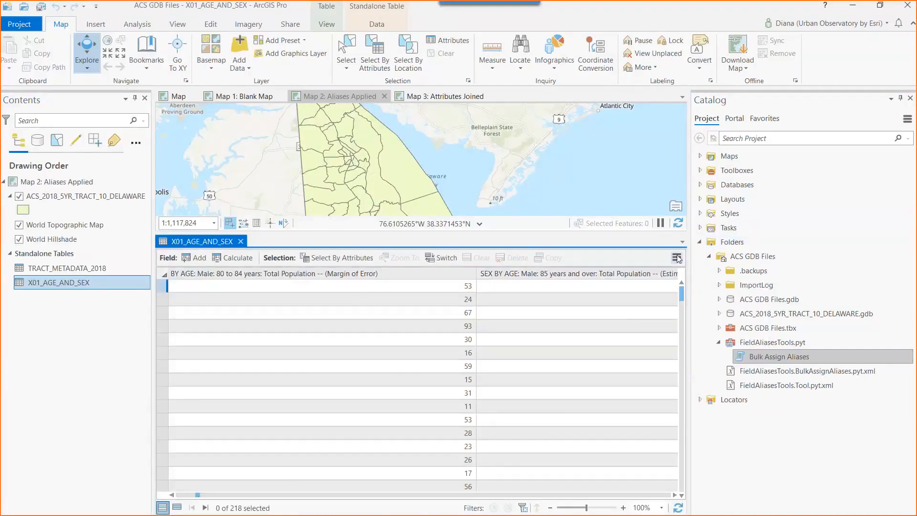
Turn field aliases off and back on to compare the X01_AGE_AND_SEX column names, and close the table
{"action": "left_click", "coordinate": [677, 257]}
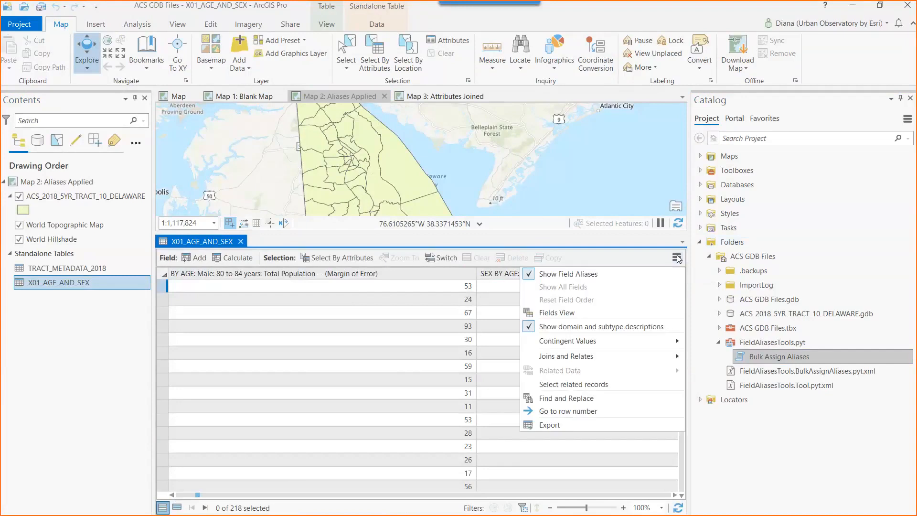
{"action": "left_click", "coordinate": [604, 275]}
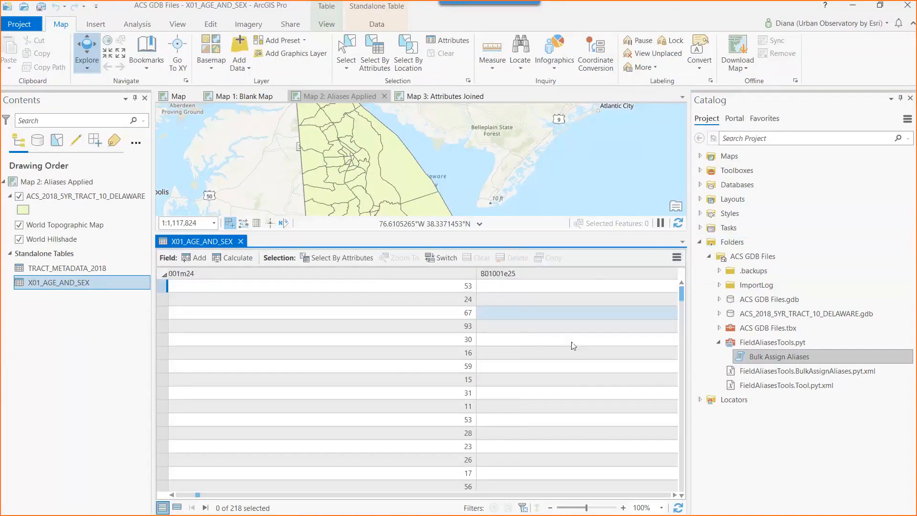
{"action": "left_click", "coordinate": [676, 257]}
{"action": "left_click", "coordinate": [619, 276]}
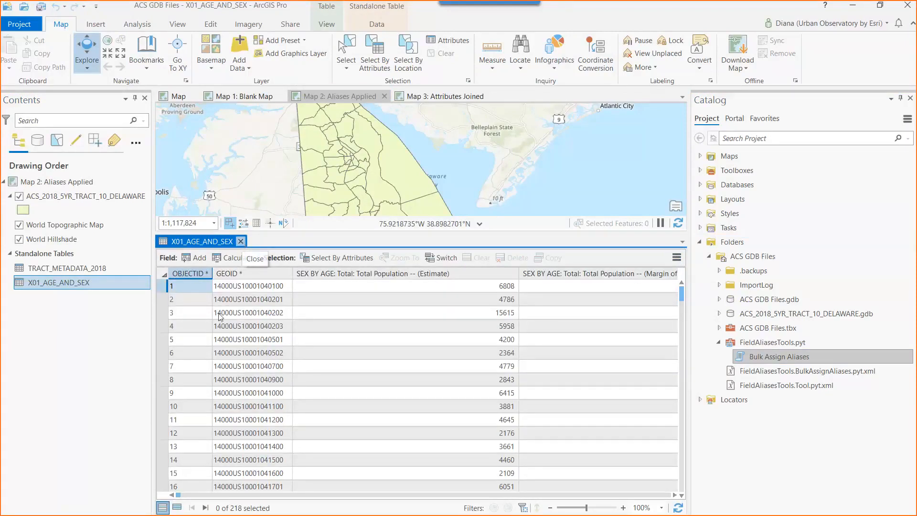
{"action": "left_click", "coordinate": [241, 241]}
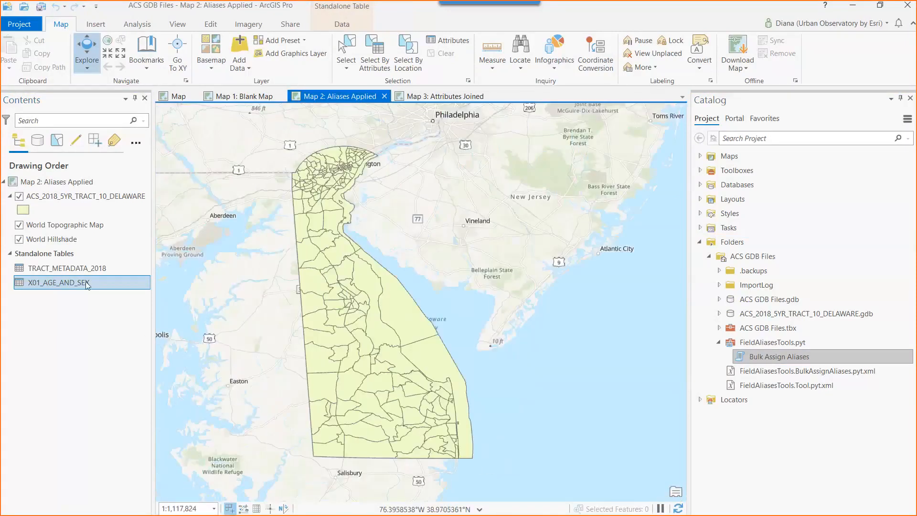
Open the ACS_2018_5YR_TRACT_10_DELAWARE layer's attribute table and examine its fields through to GEOID_Data
{"action": "right_click", "coordinate": [116, 196]}
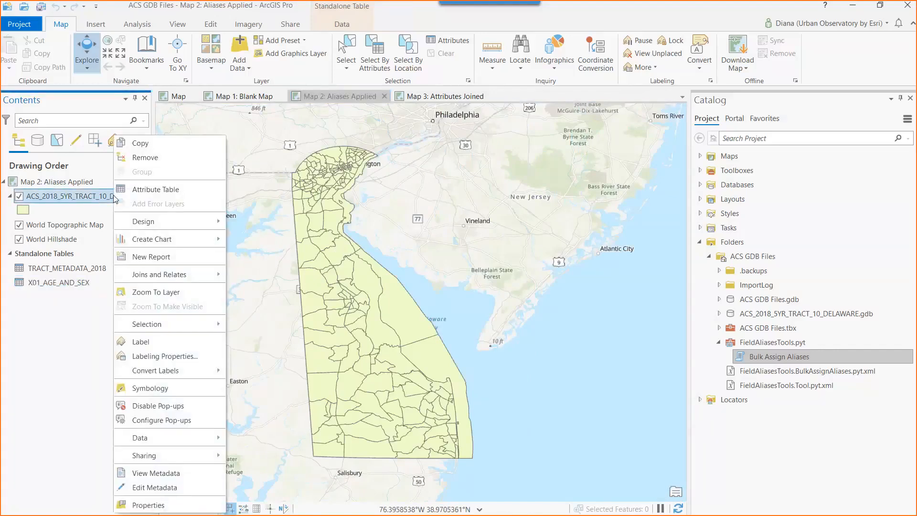
{"action": "left_click", "coordinate": [179, 189]}
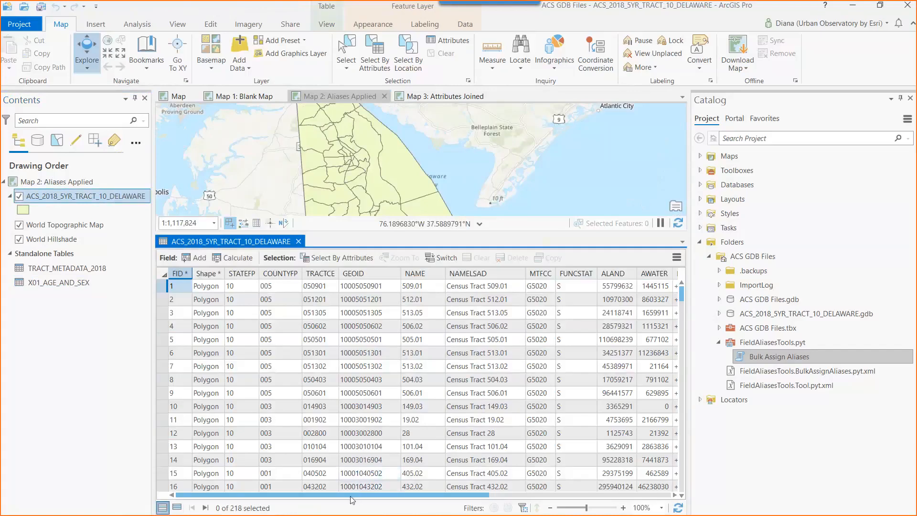
{"action": "left_click_drag", "start_coordinate": [354, 497], "coordinate": [547, 486]}
{"action": "mouse_move", "coordinate": [657, 277]}
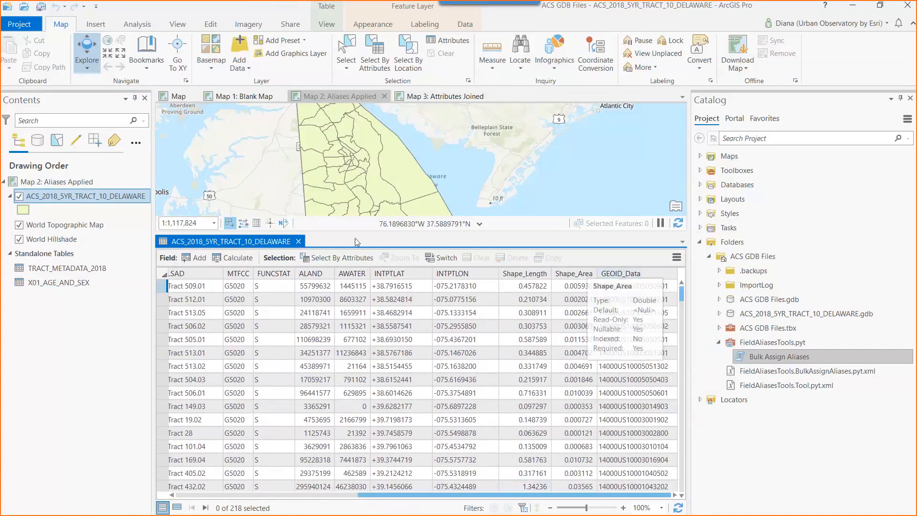
Reopen the X01_AGE_AND_SEX table alongside the tract layer's attribute table and examine its GEOID field
{"action": "right_click", "coordinate": [62, 283]}
{"action": "left_click", "coordinate": [114, 27]}
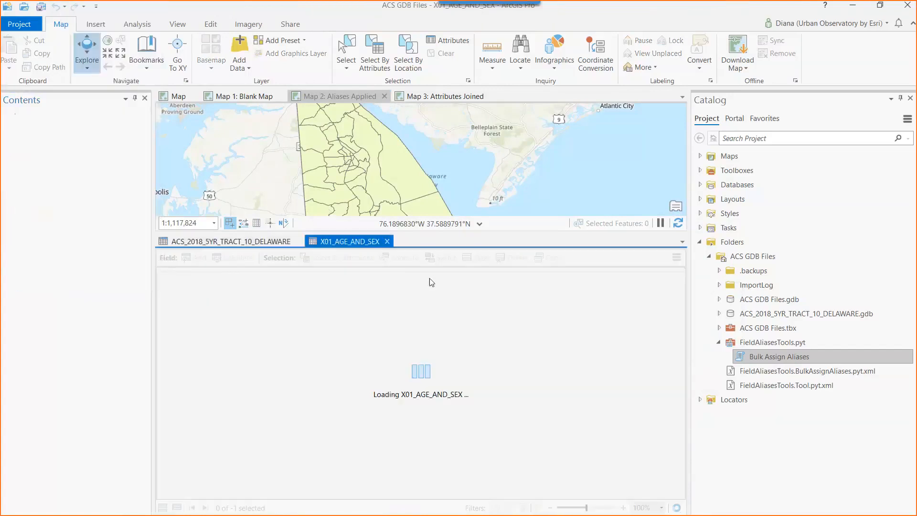
{"action": "mouse_move", "coordinate": [273, 279]}
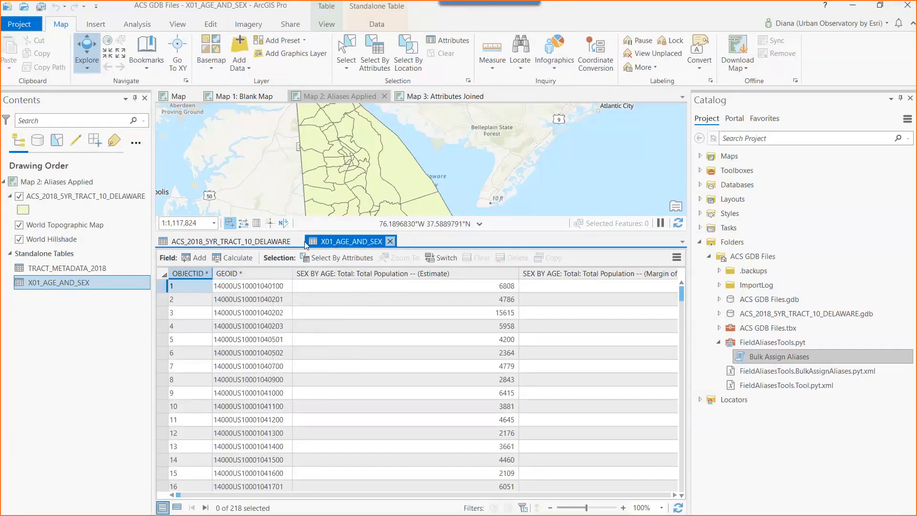
Close the X01_AGE_AND_SEX table and the tract layer's attribute table
{"action": "left_click", "coordinate": [390, 241]}
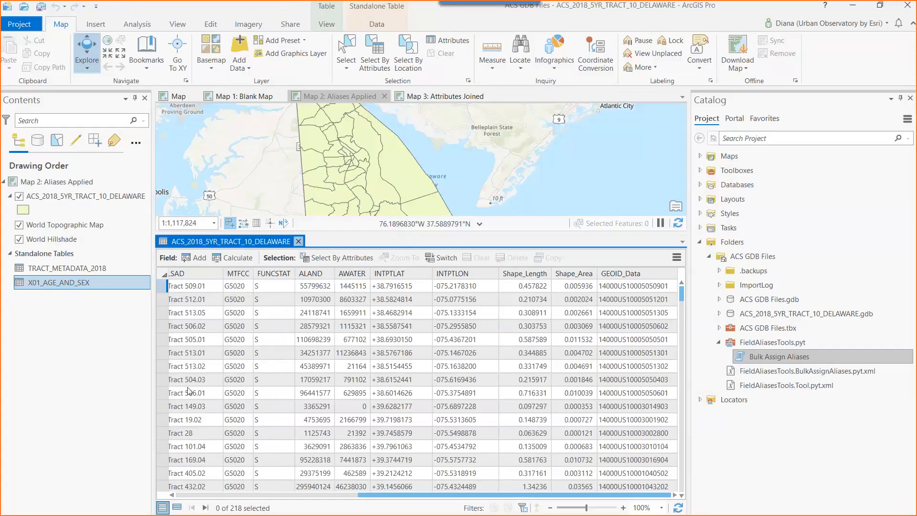
{"action": "left_click", "coordinate": [298, 241]}
{"action": "right_click", "coordinate": [105, 197]}
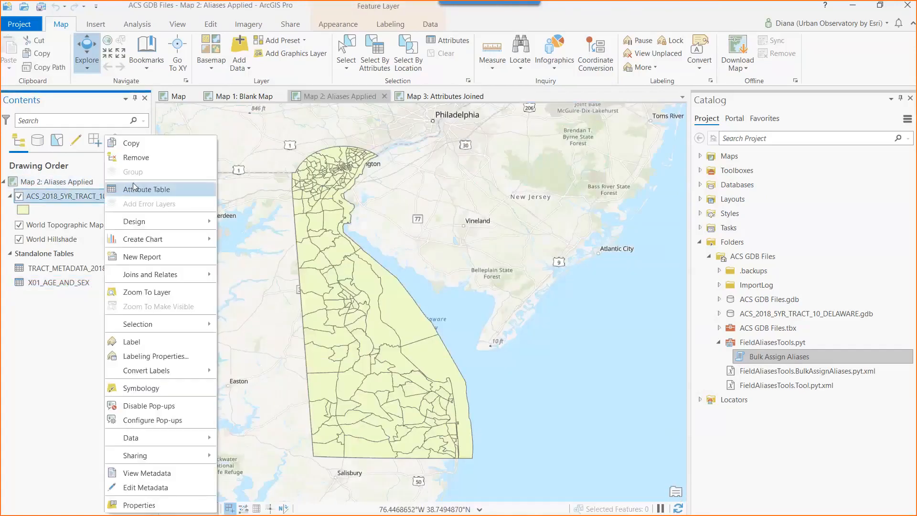
{"action": "mouse_move", "coordinate": [180, 274]}
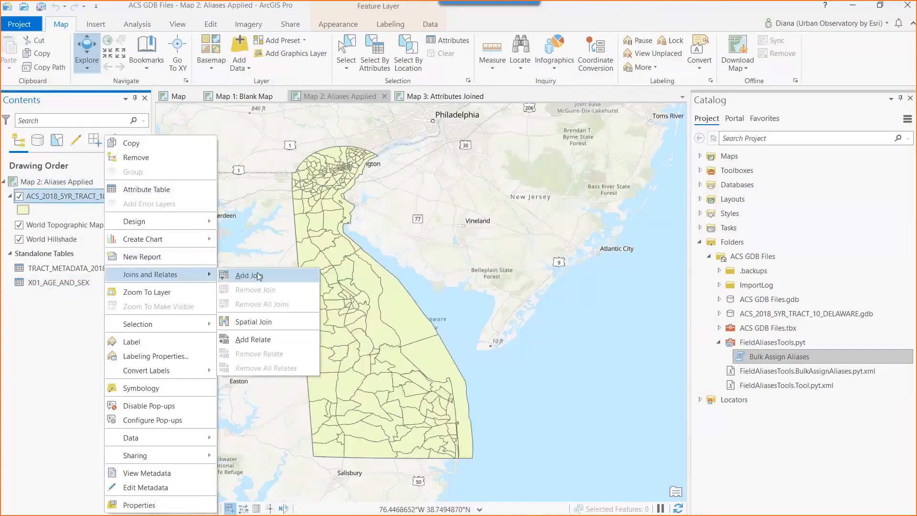
{"action": "left_click", "coordinate": [288, 277]}
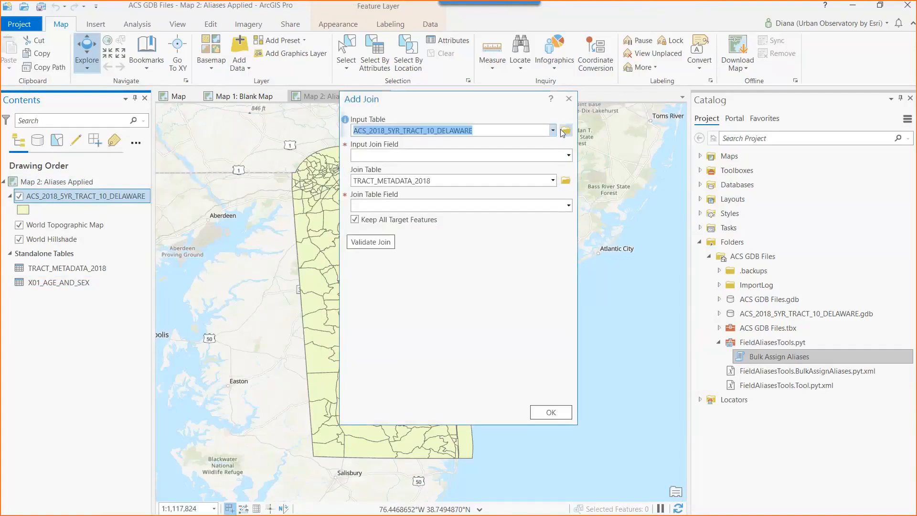
{"action": "left_click", "coordinate": [568, 155]}
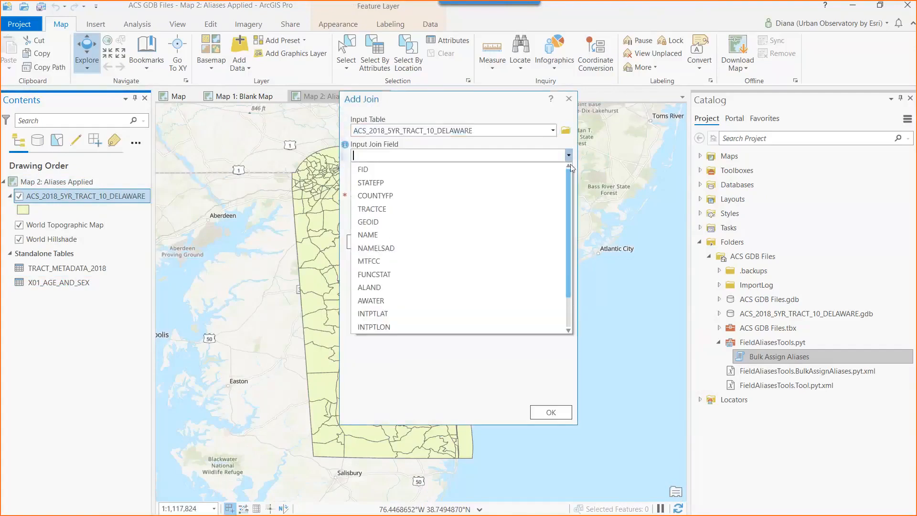
{"action": "scroll", "coordinate": [568, 201], "scroll_direction": "down", "scroll_amount": 1}
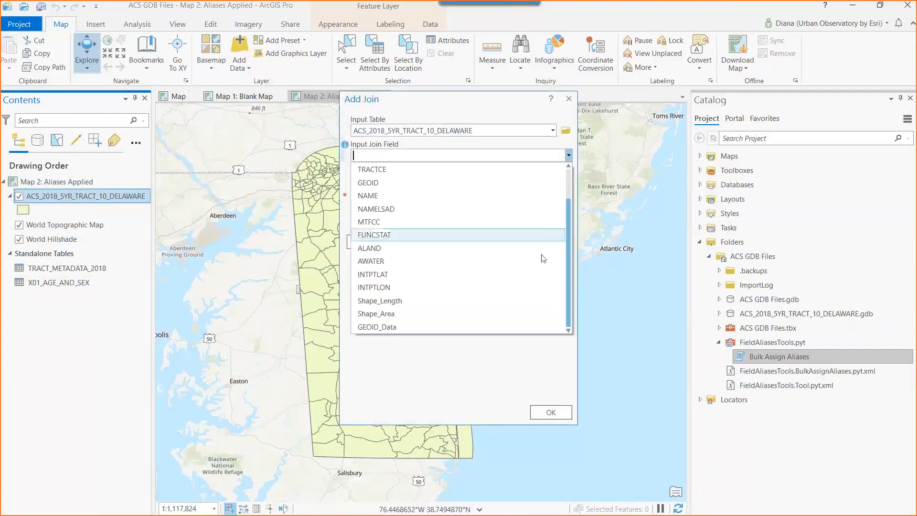
{"action": "left_click", "coordinate": [435, 327]}
{"action": "left_click", "coordinate": [553, 180]}
{"action": "left_click", "coordinate": [516, 208]}
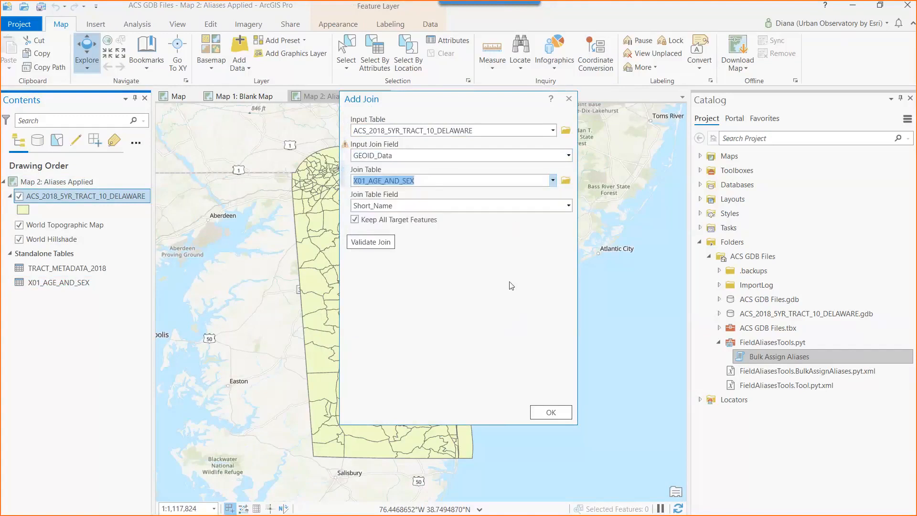
{"action": "left_click", "coordinate": [568, 205]}
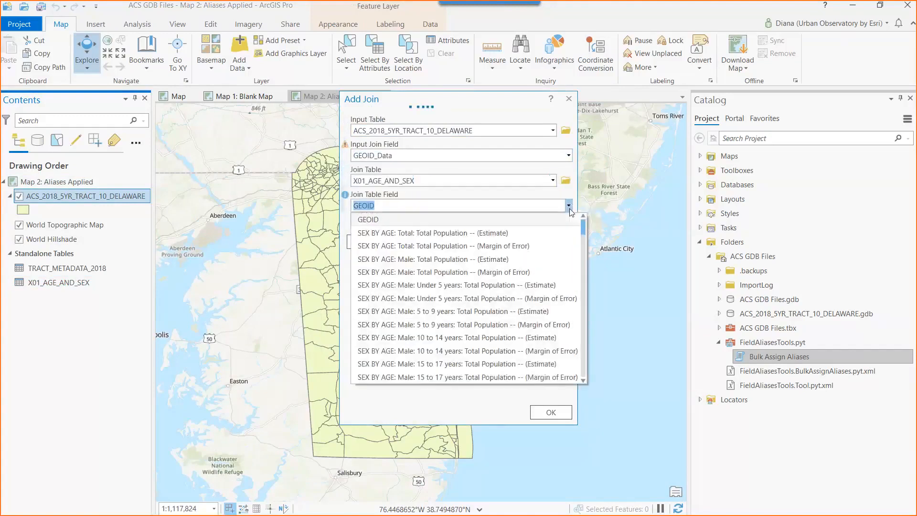
{"action": "left_click", "coordinate": [545, 221]}
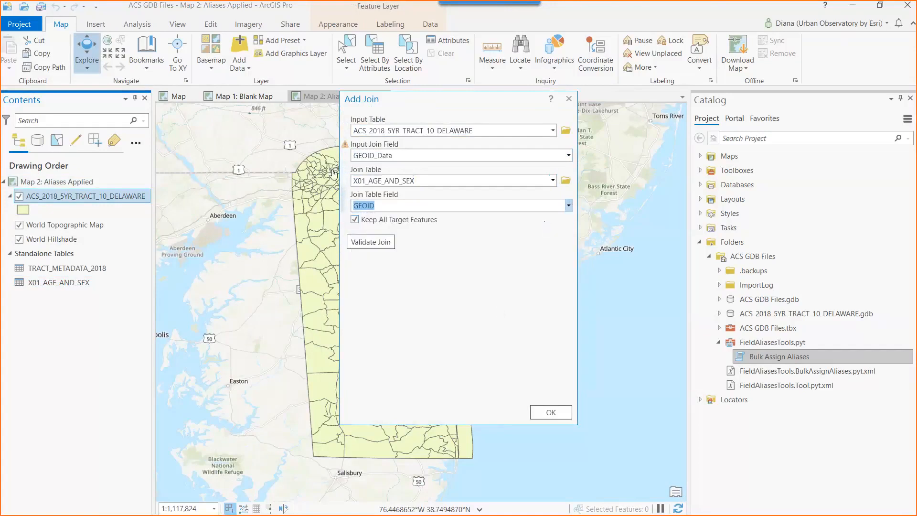
{"action": "mouse_move", "coordinate": [347, 149]}
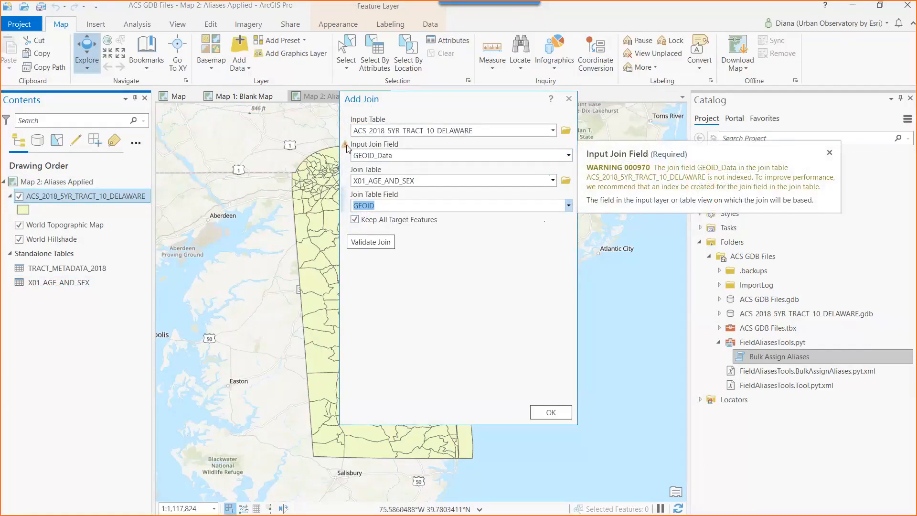
{"action": "left_click", "coordinate": [569, 99]}
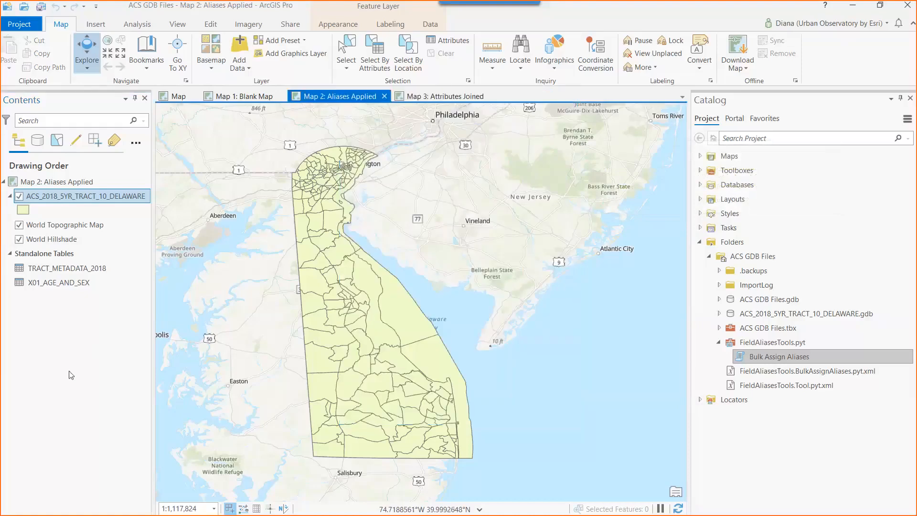
Add an attribute index named "joining matchkey" on the GEOID_Data field of the ACS_2018_5YR_TRACT_10_DELAWARE layer and apply the layer properties
{"action": "right_click", "coordinate": [107, 197]}
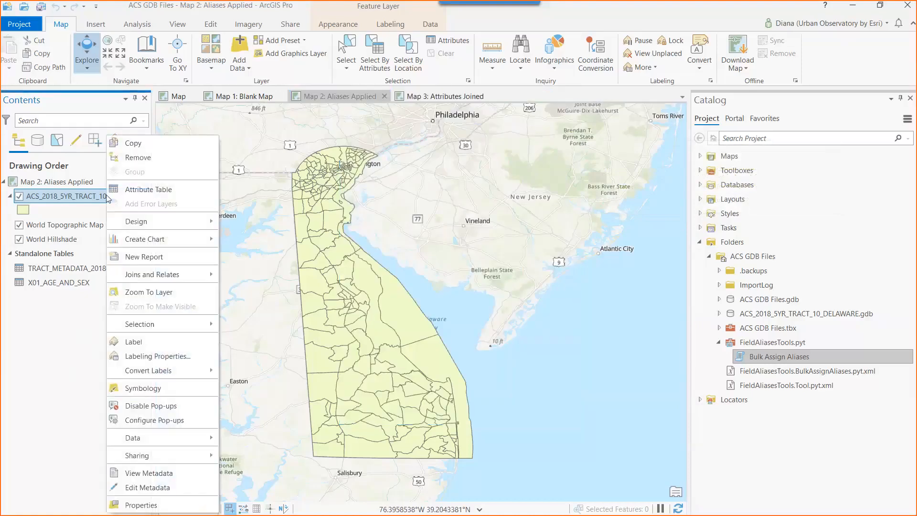
{"action": "left_click", "coordinate": [187, 505]}
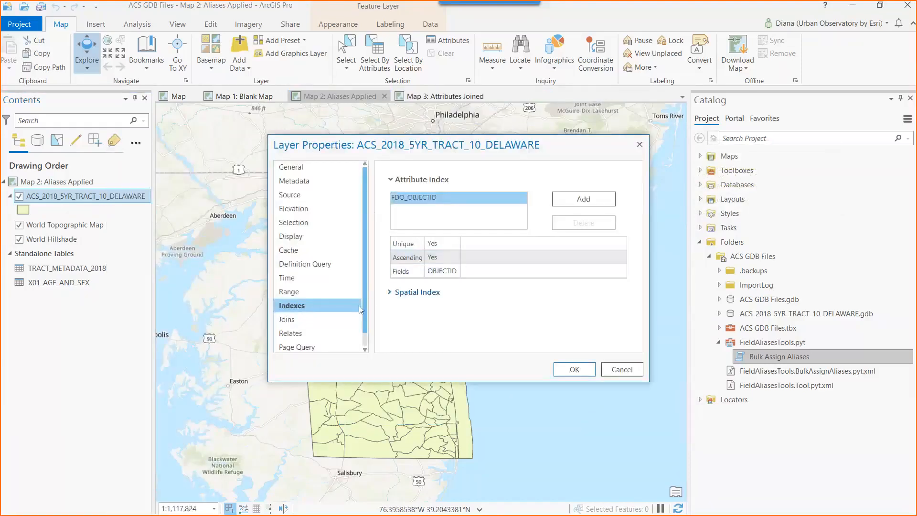
{"action": "left_click", "coordinate": [583, 199]}
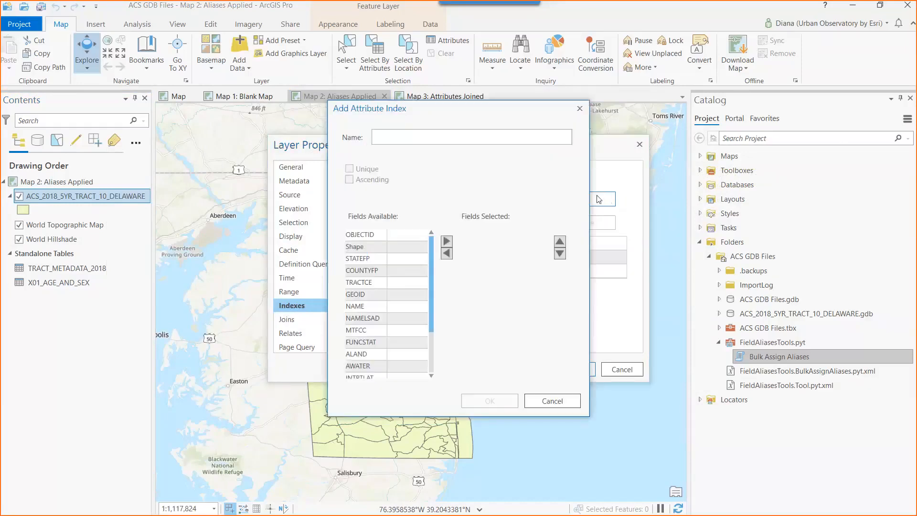
{"action": "left_click_drag", "start_coordinate": [431, 271], "coordinate": [432, 311]}
{"action": "left_click", "coordinate": [365, 365]}
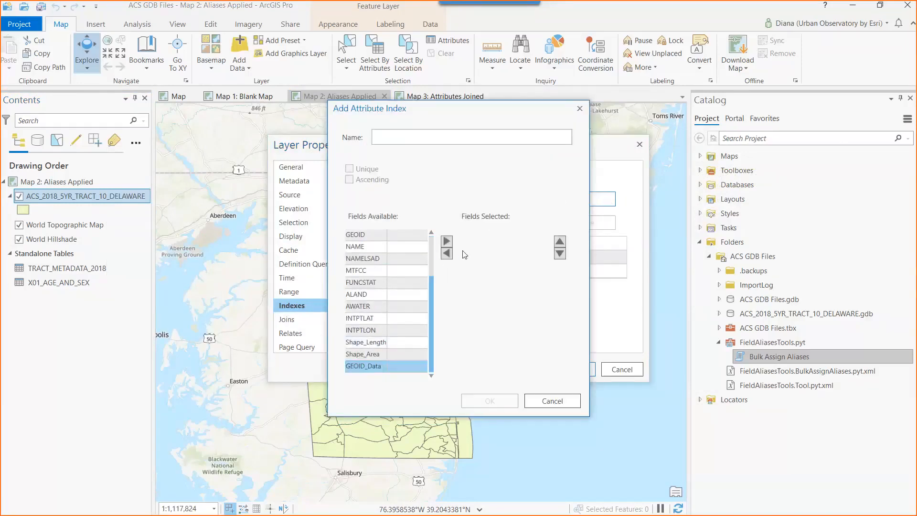
{"action": "left_click", "coordinate": [447, 241]}
{"action": "type", "text": "oin"}
{"action": "key", "text": "BackSpace"}
{"action": "key", "text": "BackSpace"}
{"action": "key", "text": "BackSpace"}
{"action": "type", "text": "joining matchkey"}
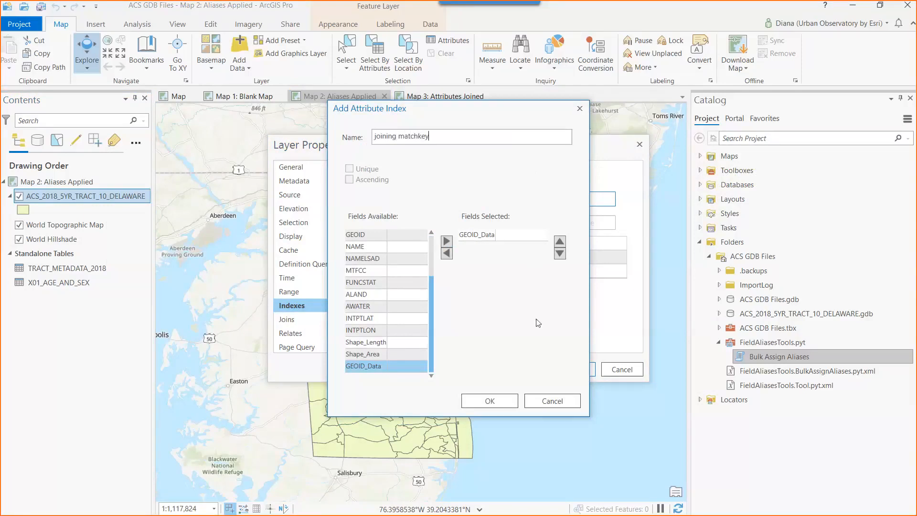
{"action": "left_click", "coordinate": [497, 401]}
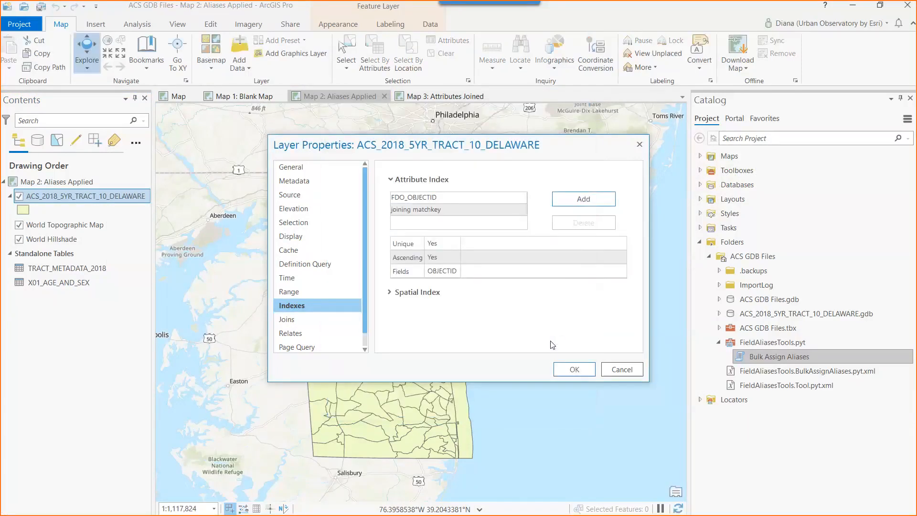
{"action": "left_click", "coordinate": [559, 370]}
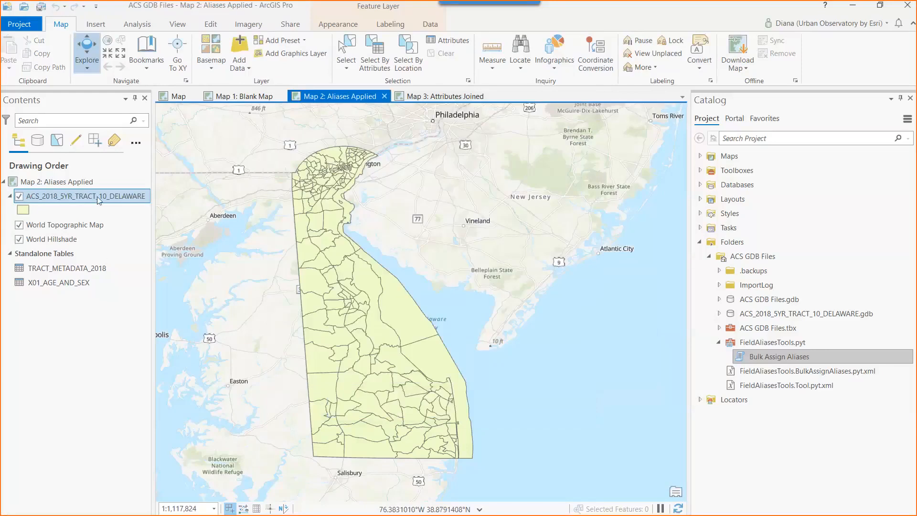
Join the X01_AGE_AND_SEX table to the ACS_2018_5YR_TRACT_10_DELAWARE layer, matching GEOID_Data to GEOID and keeping all target features
{"action": "right_click", "coordinate": [96, 196]}
{"action": "mouse_move", "coordinate": [187, 274]}
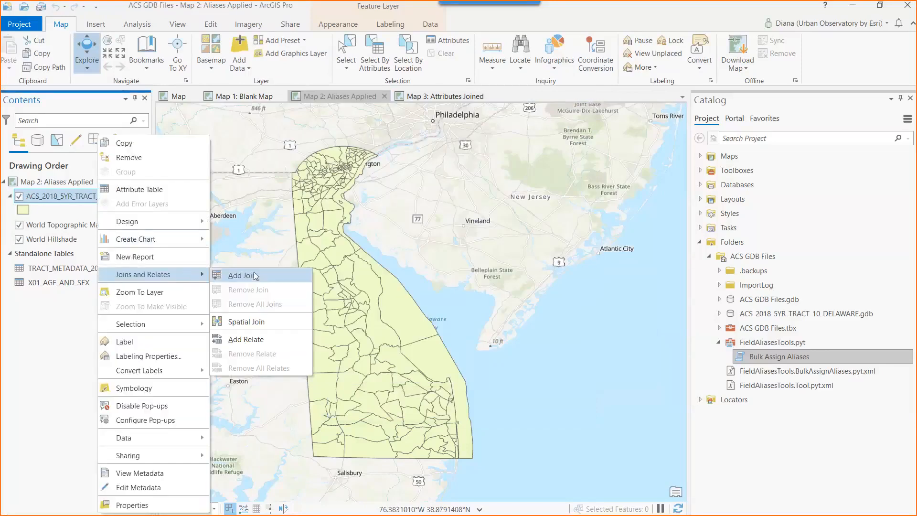
{"action": "left_click", "coordinate": [258, 280]}
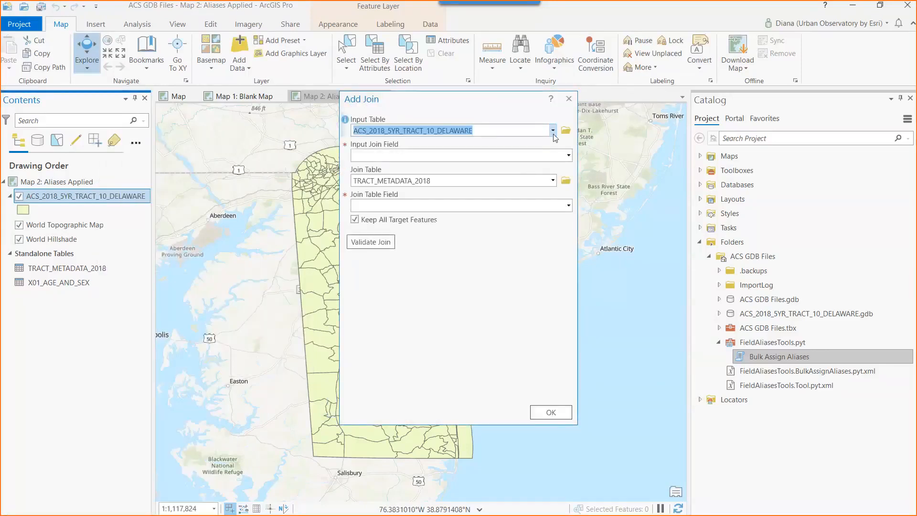
{"action": "left_click", "coordinate": [568, 156]}
{"action": "scroll", "coordinate": [406, 248], "scroll_direction": "down", "scroll_amount": 1}
{"action": "left_click", "coordinate": [408, 327]}
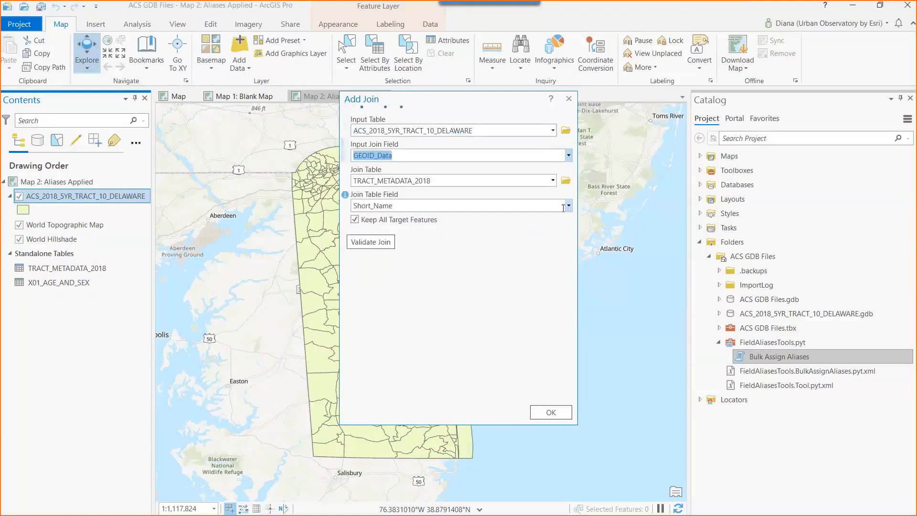
{"action": "left_click", "coordinate": [553, 182]}
{"action": "left_click", "coordinate": [544, 203]}
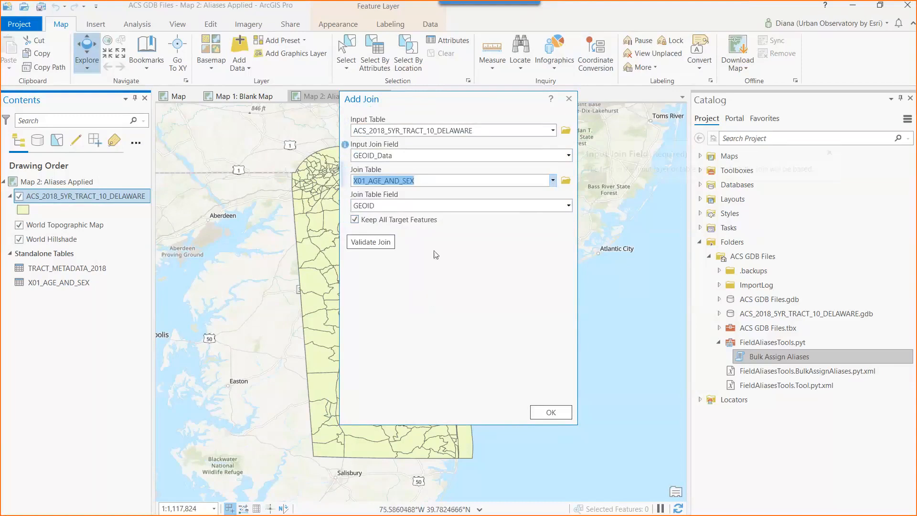
{"action": "left_click", "coordinate": [559, 413]}
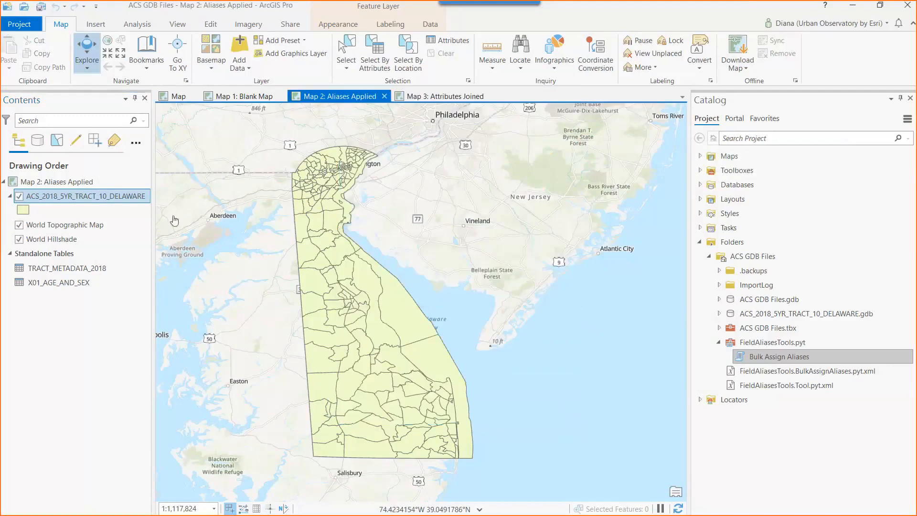
Open the tract layer's attribute table, browse across the joined age and sex fields, and close the table
{"action": "right_click", "coordinate": [115, 198]}
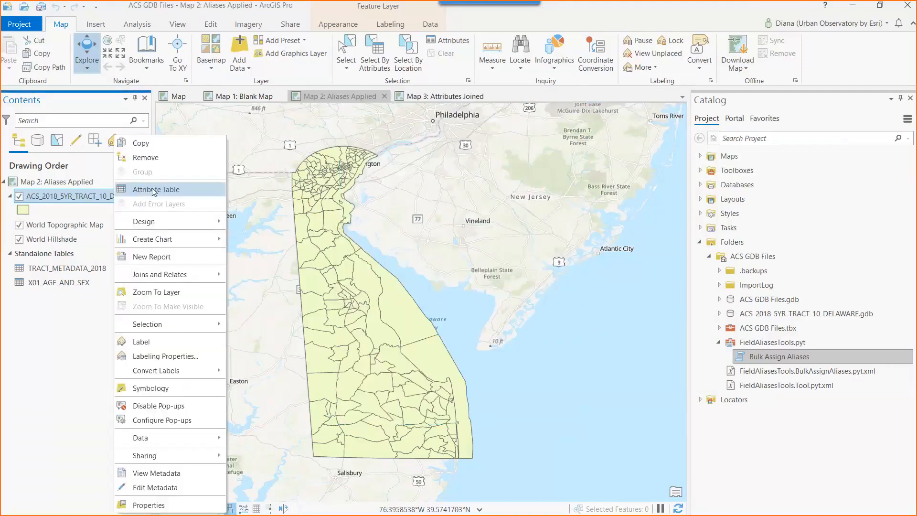
{"action": "left_click", "coordinate": [155, 187]}
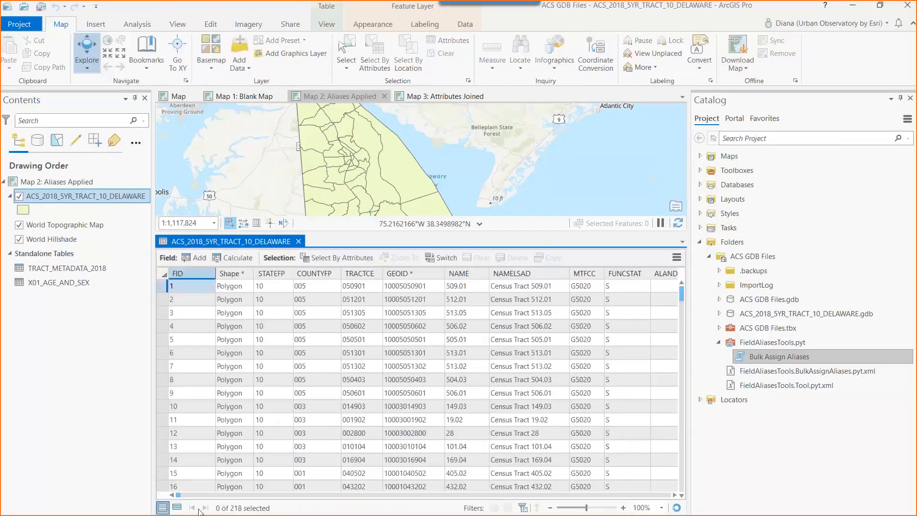
{"action": "left_click_drag", "start_coordinate": [179, 500], "coordinate": [216, 501]}
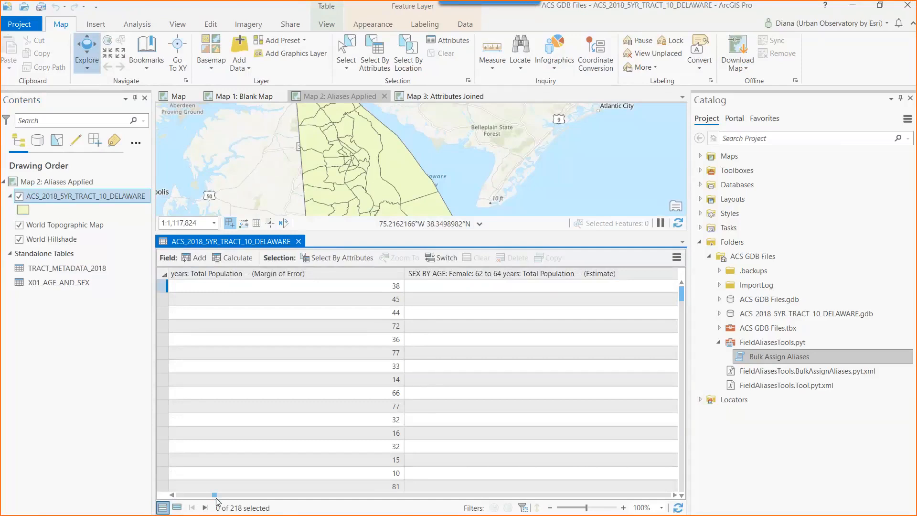
{"action": "left_click_drag", "start_coordinate": [215, 496], "coordinate": [227, 498]}
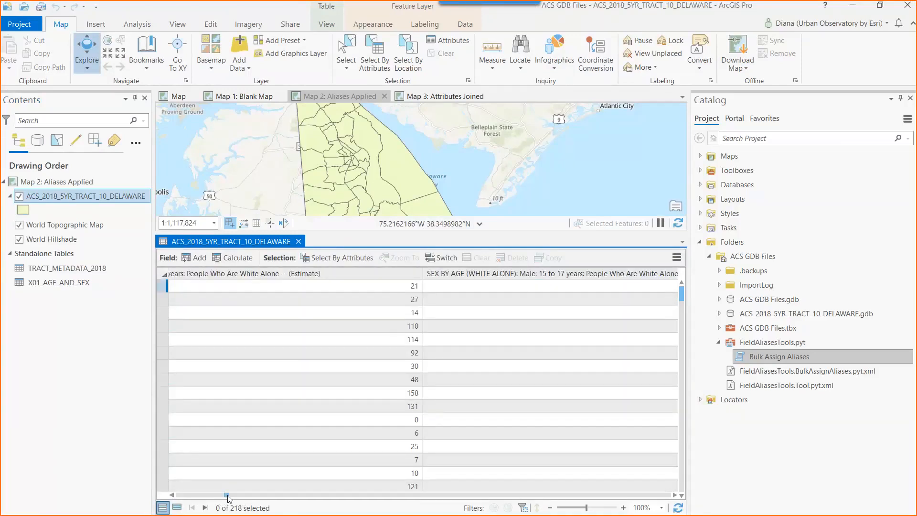
{"action": "left_click_drag", "start_coordinate": [229, 498], "coordinate": [174, 497]}
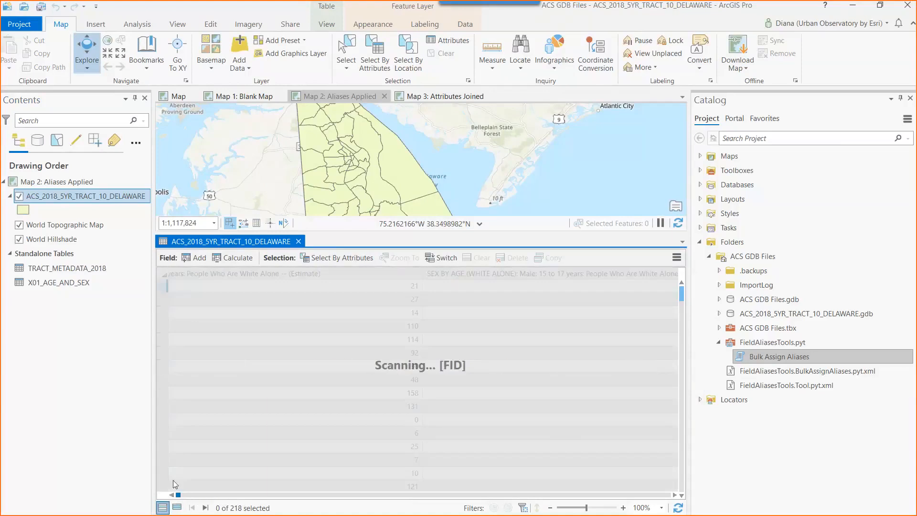
{"action": "key", "text": "ctrl+F4"}
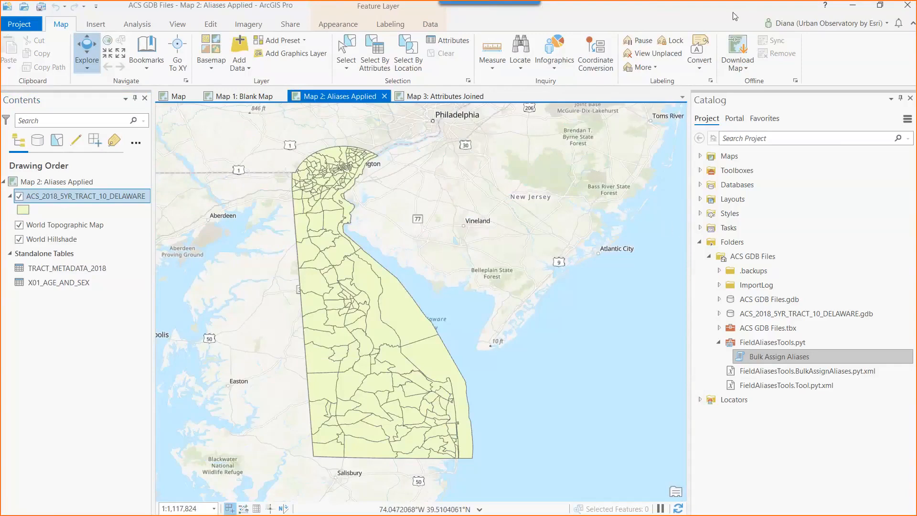
{"action": "left_click", "coordinate": [880, 5]}
{"action": "left_click", "coordinate": [882, 12]}
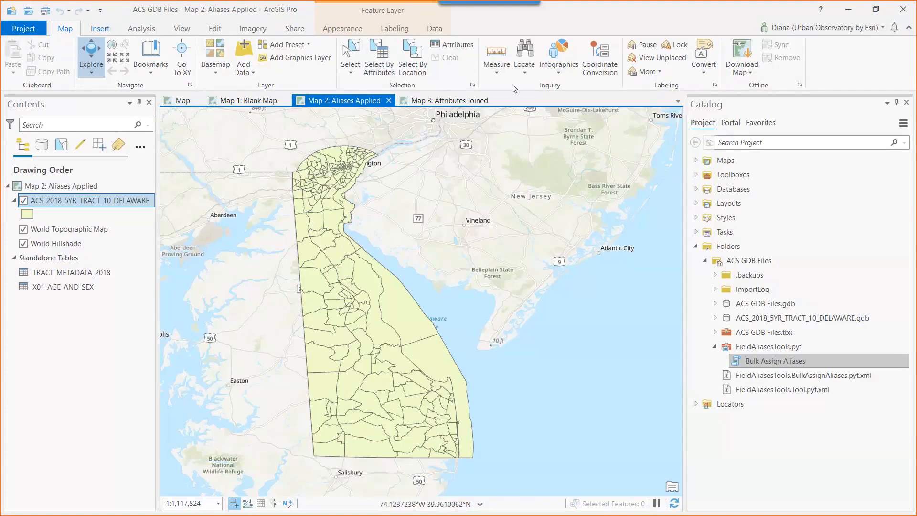
Locate the street address on Legislative Ave in Dover, Delaware, using the ArcGIS World Geocoding Service suggestion
{"action": "left_click", "coordinate": [526, 54]}
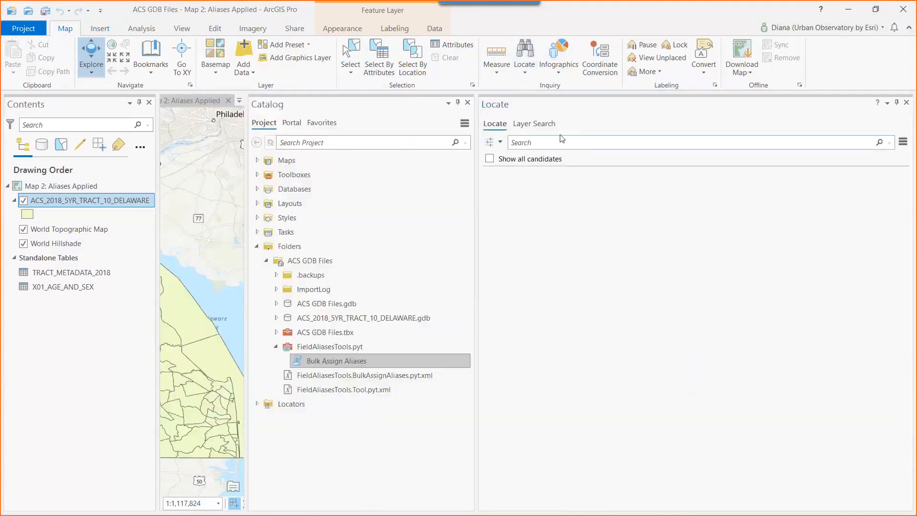
{"action": "left_click", "coordinate": [541, 141]}
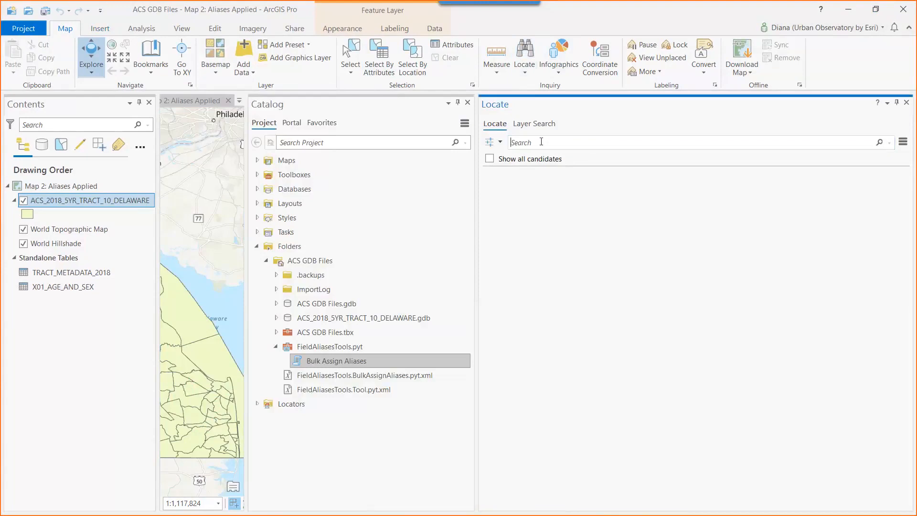
{"action": "type", "text": "411"}
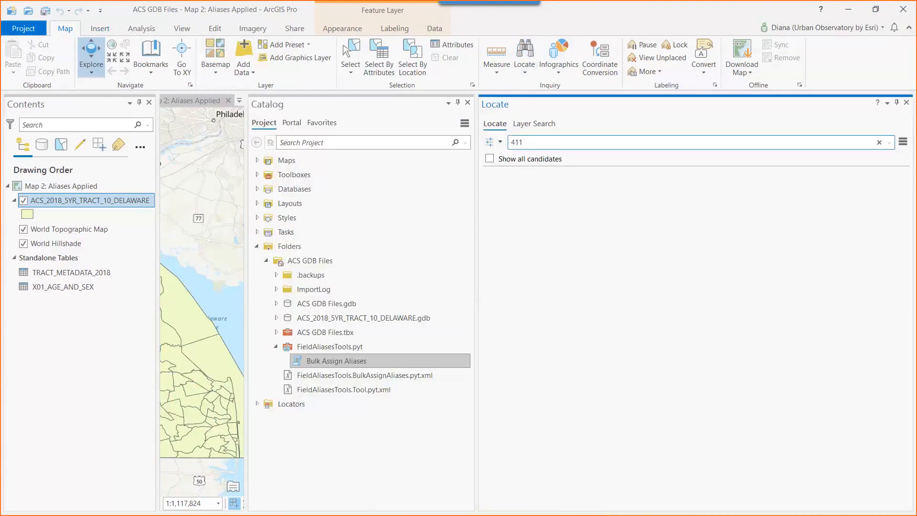
{"action": "type", "text": " Legi"}
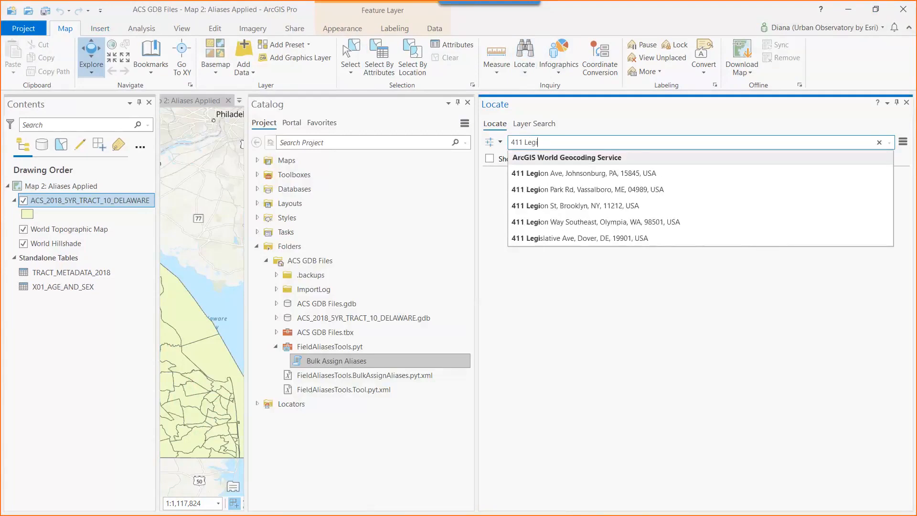
{"action": "type", "text": "slat"}
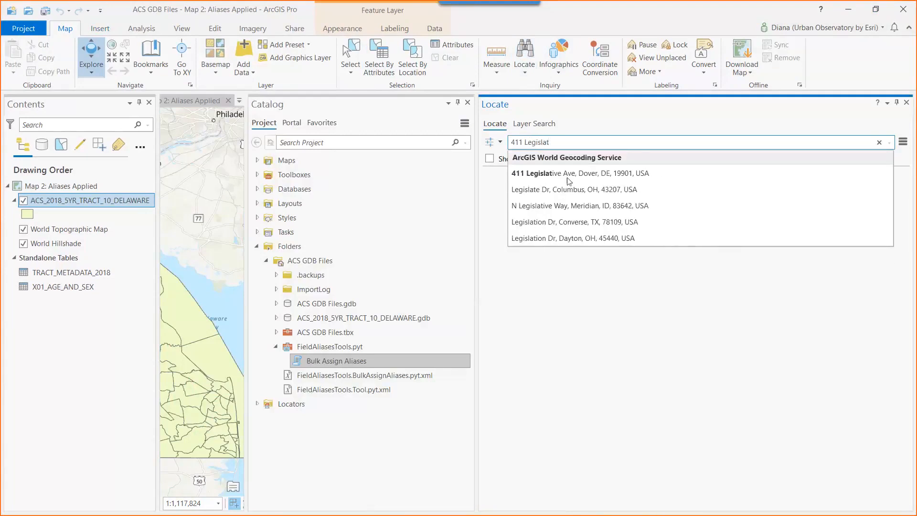
{"action": "left_click", "coordinate": [580, 172]}
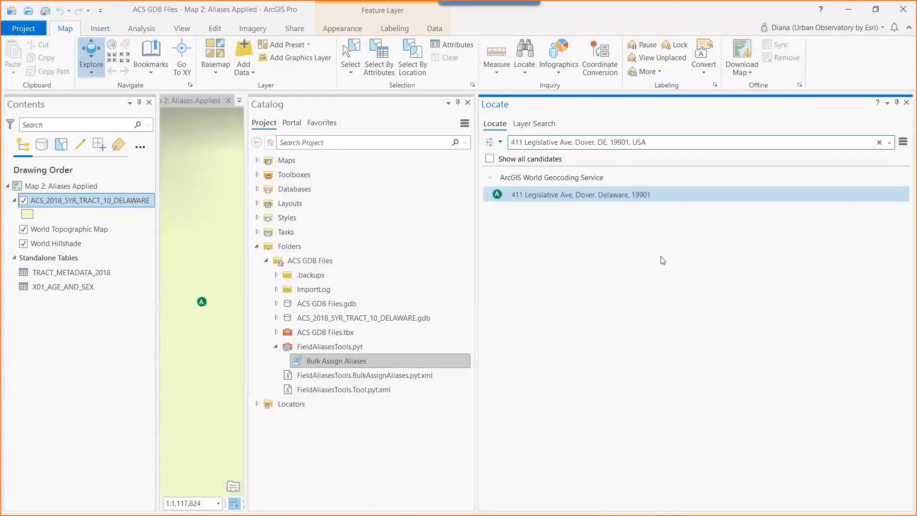
Add the located address to a new feature class, and close the Catalog and Locate panes
{"action": "right_click", "coordinate": [584, 194]}
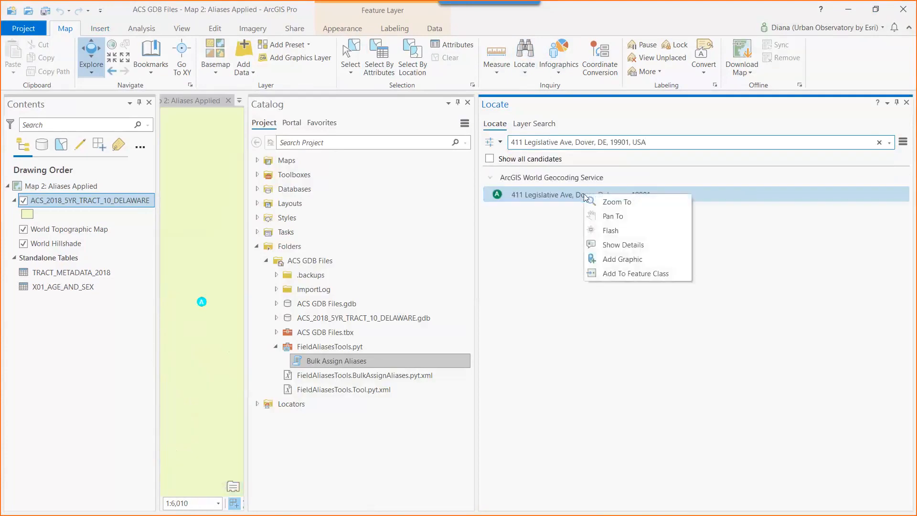
{"action": "left_click", "coordinate": [646, 273]}
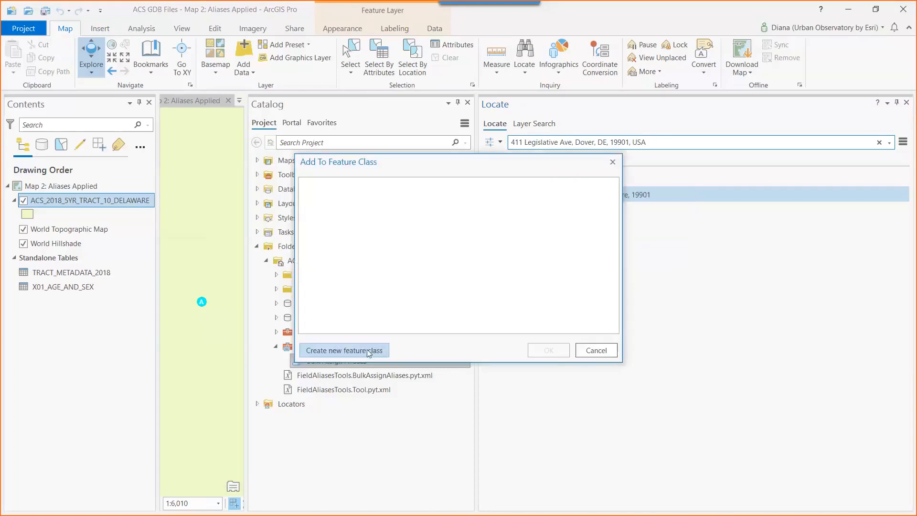
{"action": "left_click", "coordinate": [384, 348]}
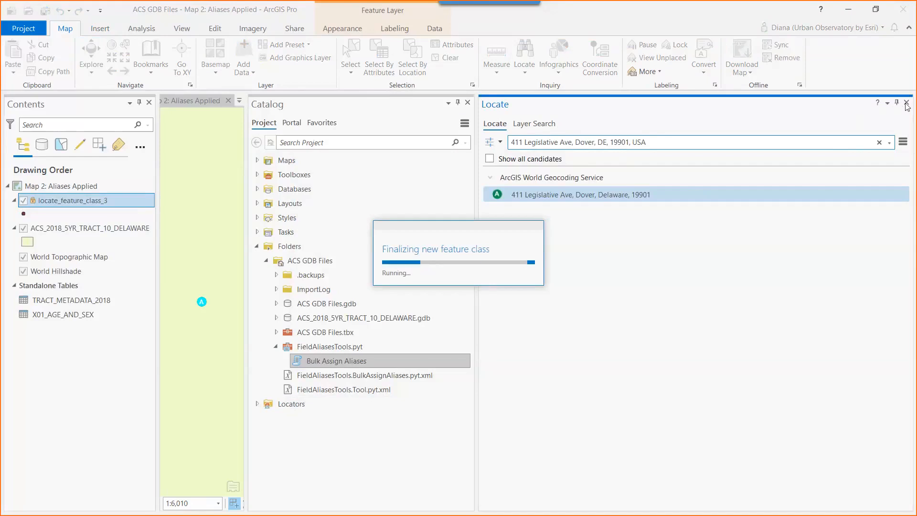
{"action": "left_click", "coordinate": [467, 102]}
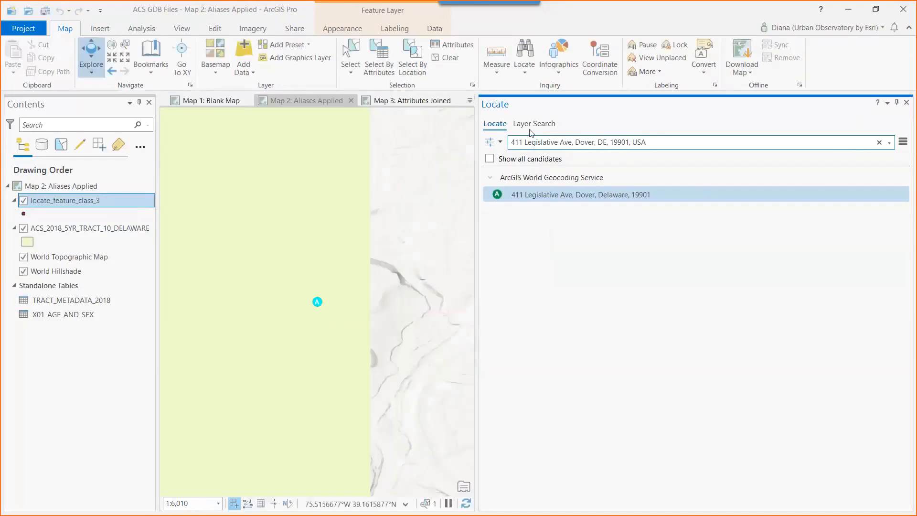
{"action": "left_click", "coordinate": [907, 103]}
Inspect the tract at the located Dover point, reviewing its tract code and joined age and sex attributes, and close the pop-up
{"action": "scroll", "coordinate": [413, 223], "scroll_direction": "down", "scroll_amount": 5}
{"action": "scroll", "coordinate": [511, 359], "scroll_direction": "down", "scroll_amount": 3}
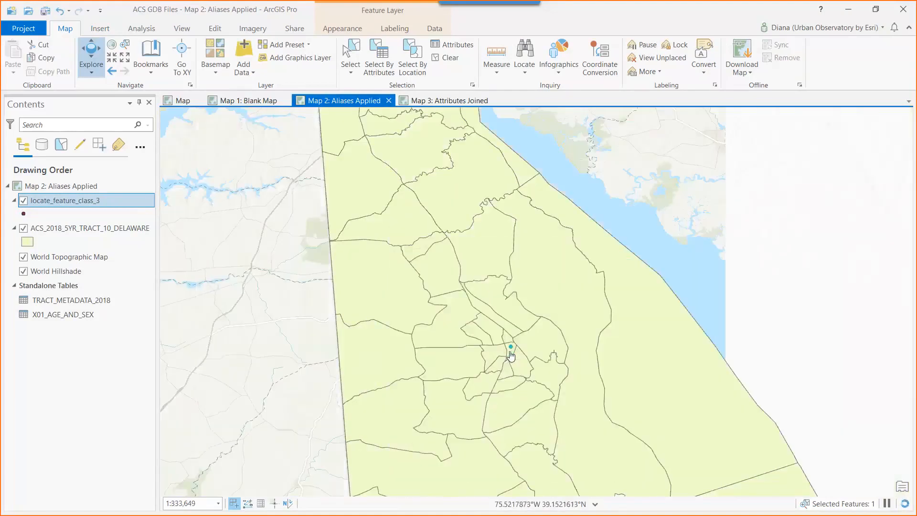
{"action": "left_click", "coordinate": [511, 354]}
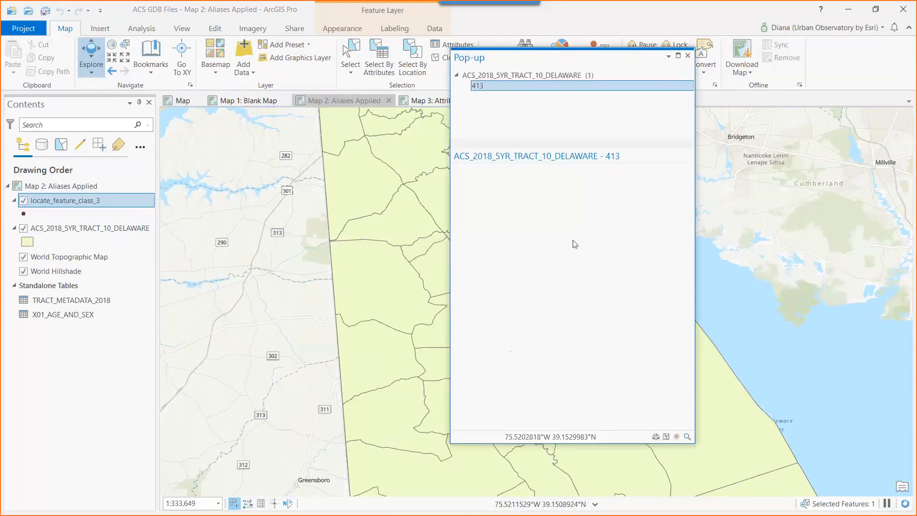
{"action": "left_click_drag", "start_coordinate": [631, 218], "coordinate": [606, 218]}
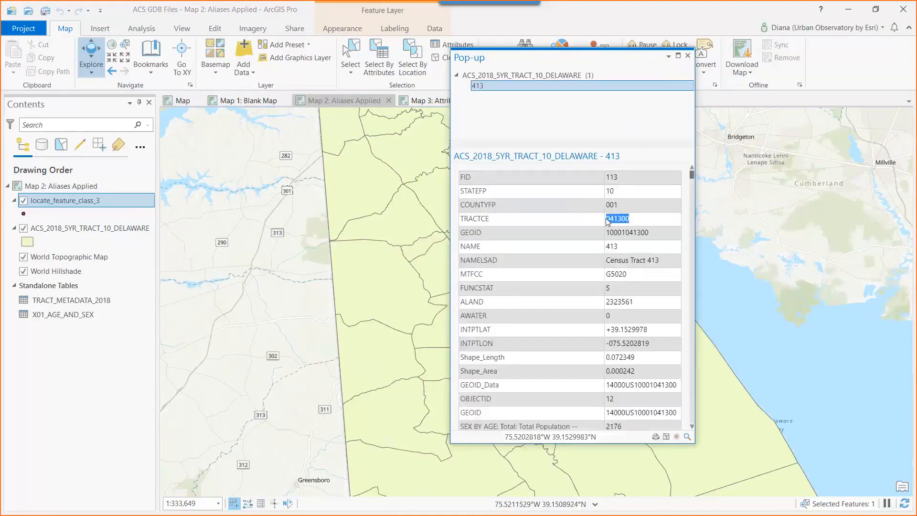
{"action": "left_click", "coordinate": [643, 223]}
{"action": "left_click_drag", "start_coordinate": [692, 173], "coordinate": [693, 201]}
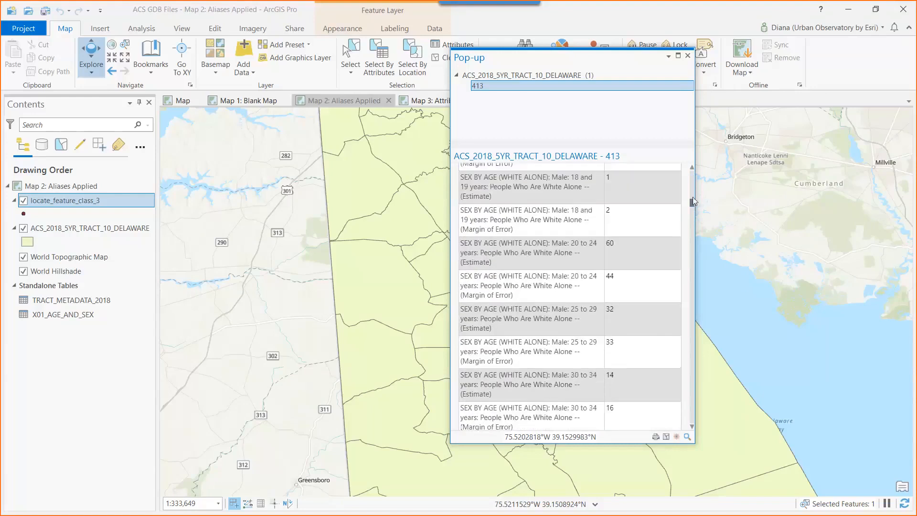
{"action": "left_click", "coordinate": [687, 55]}
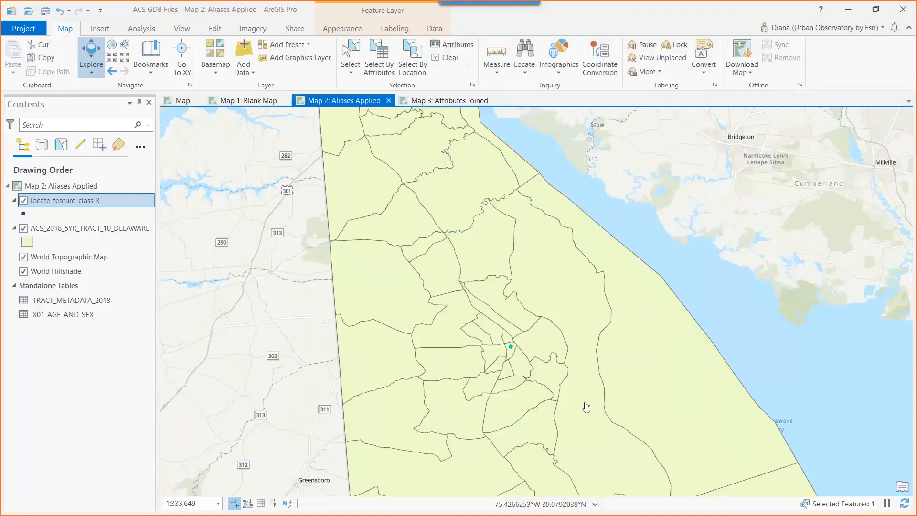
Examine the aliased fields and comparison operators available in Select By Attributes for ACS_2018_5YR_TRACT_10_DELAWARE, and close it without applying a selection
{"action": "scroll", "coordinate": [576, 396], "scroll_direction": "down", "scroll_amount": 4}
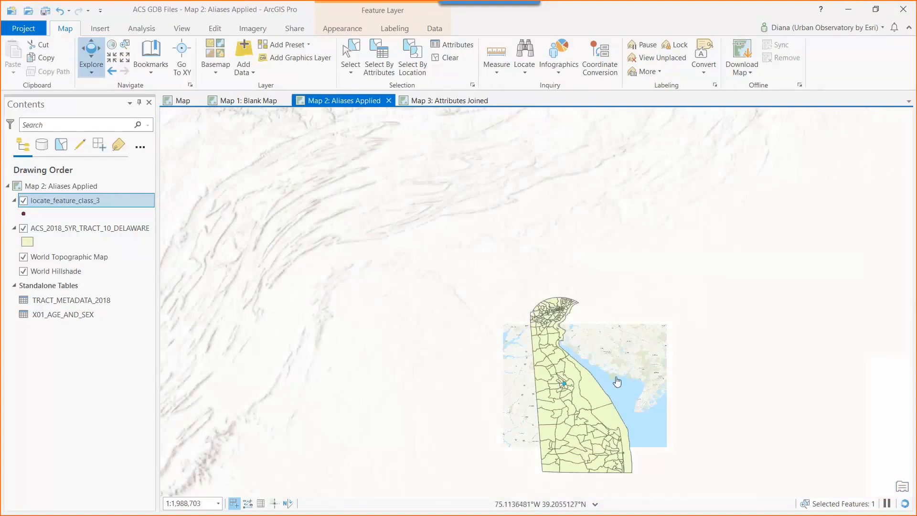
{"action": "left_click_drag", "start_coordinate": [599, 350], "coordinate": [498, 255]}
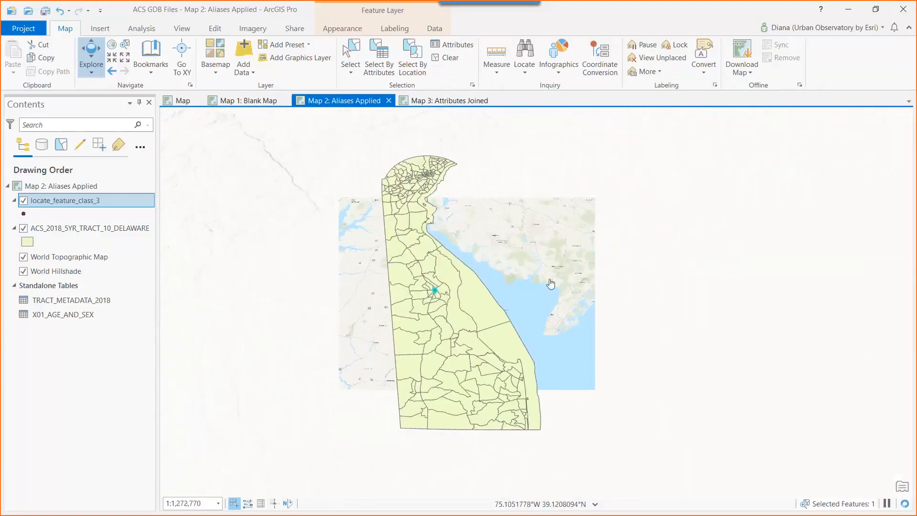
{"action": "left_click", "coordinate": [379, 59]}
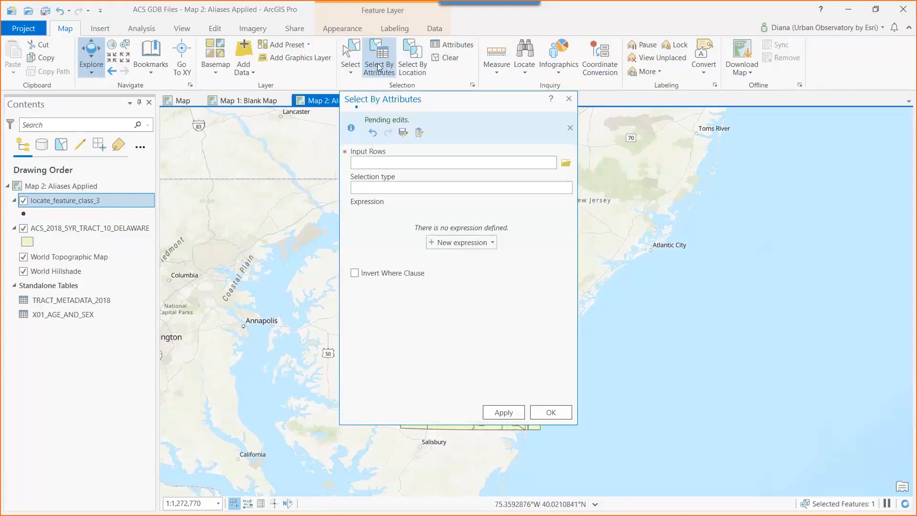
{"action": "left_click", "coordinate": [552, 162]}
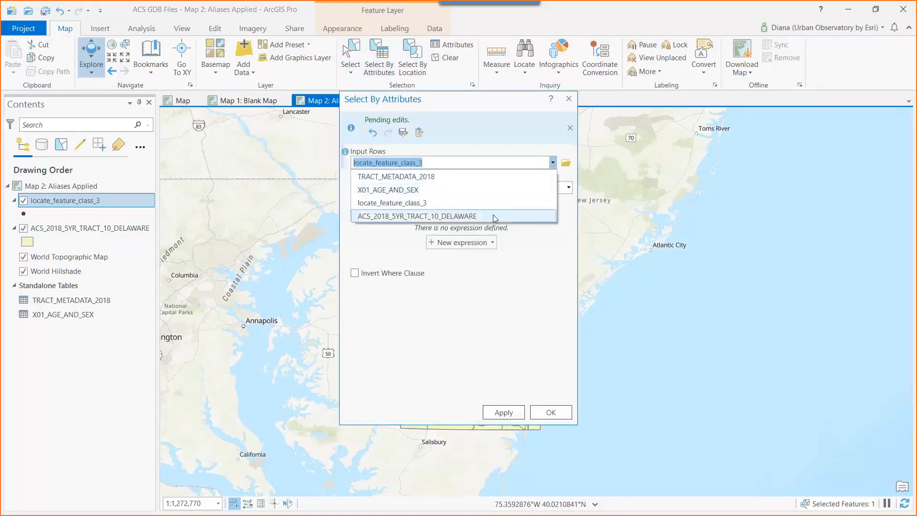
{"action": "left_click", "coordinate": [495, 217]}
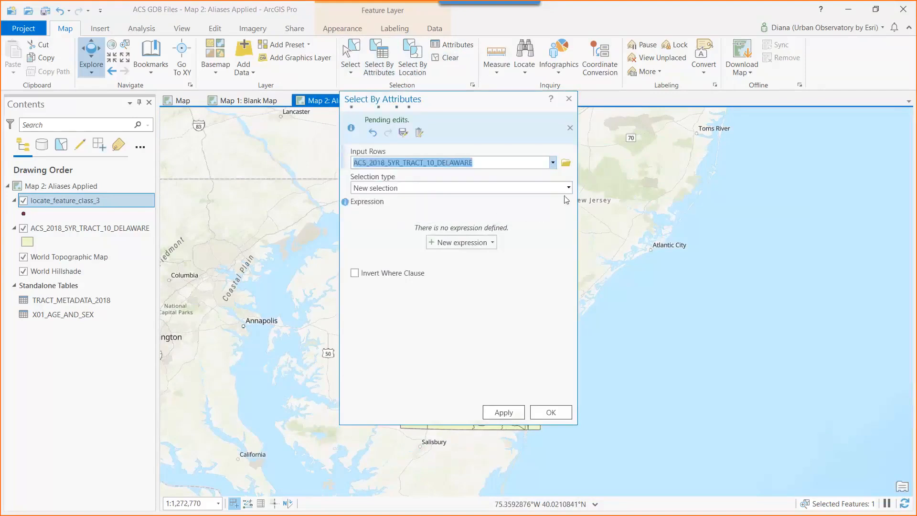
{"action": "left_click", "coordinate": [464, 244]}
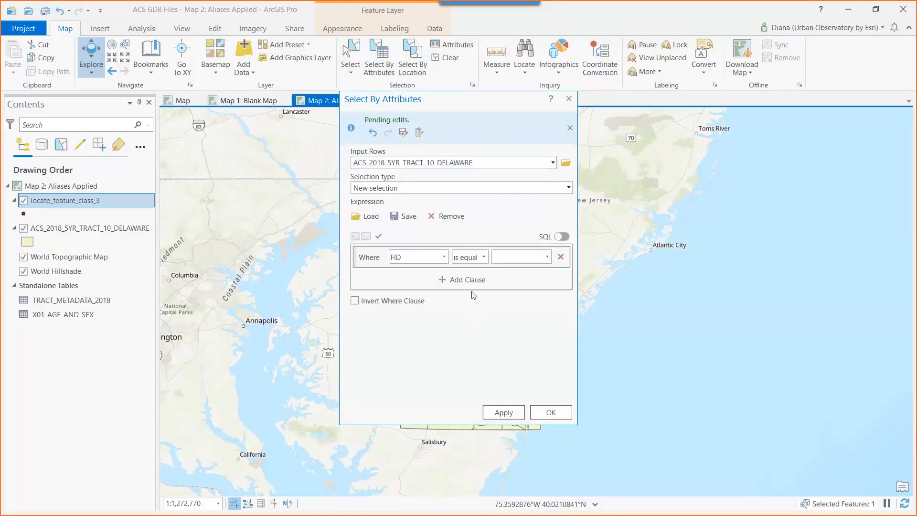
{"action": "left_click", "coordinate": [448, 260]}
{"action": "scroll", "coordinate": [492, 348], "scroll_direction": "down", "scroll_amount": 4}
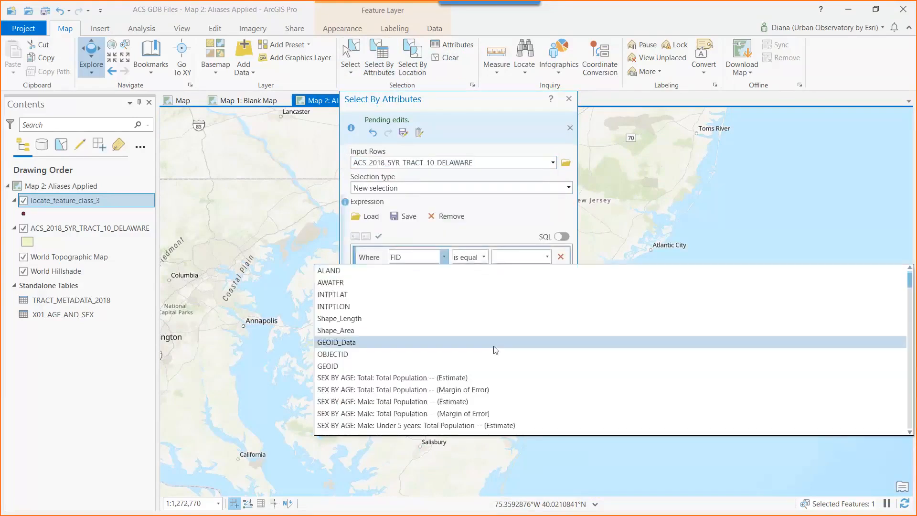
{"action": "scroll", "coordinate": [656, 398], "scroll_direction": "down", "scroll_amount": 1}
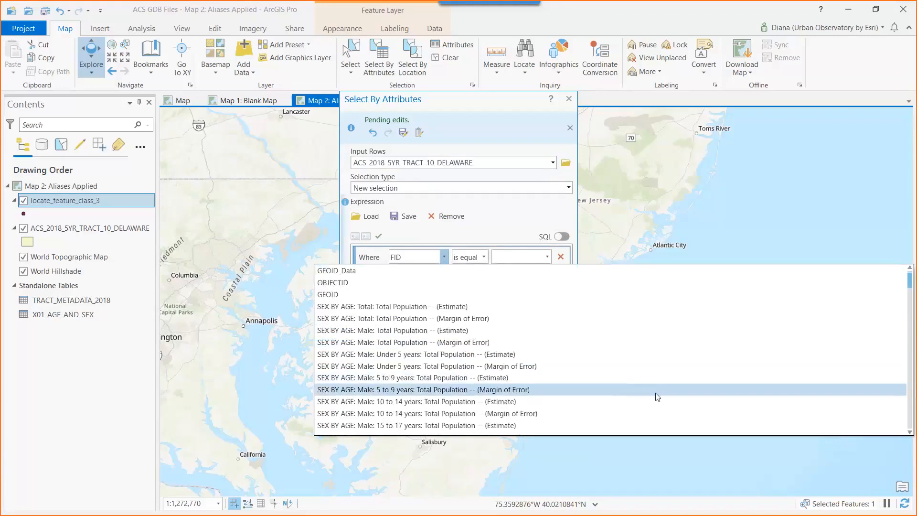
{"action": "scroll", "coordinate": [657, 425], "scroll_direction": "down", "scroll_amount": 1}
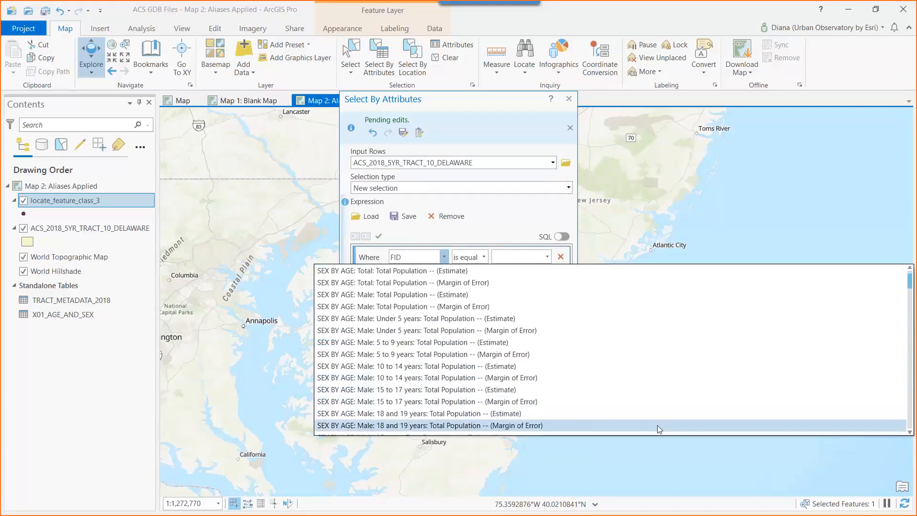
{"action": "left_click", "coordinate": [507, 232]}
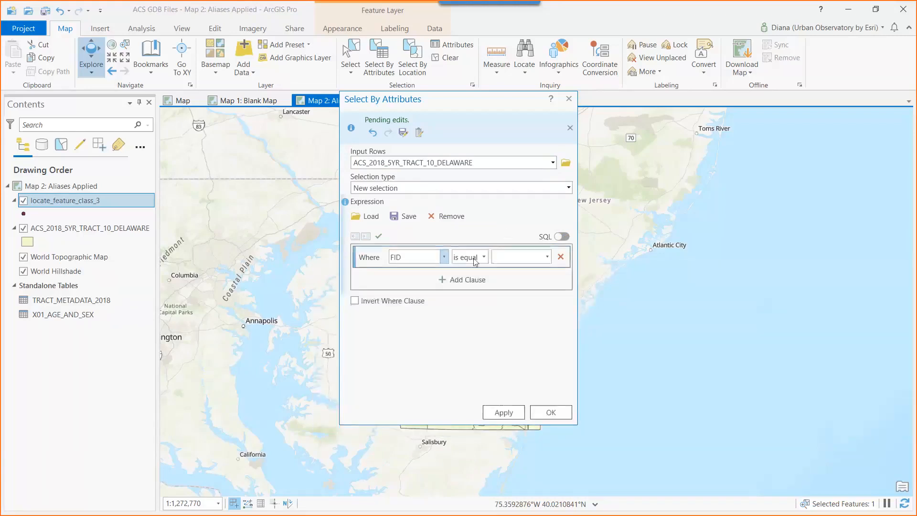
{"action": "left_click", "coordinate": [484, 257]}
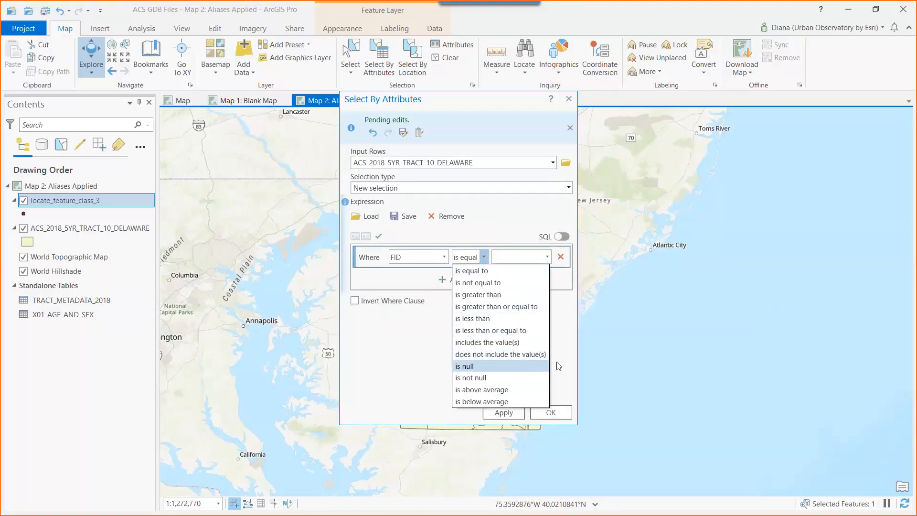
{"action": "left_click", "coordinate": [560, 319]}
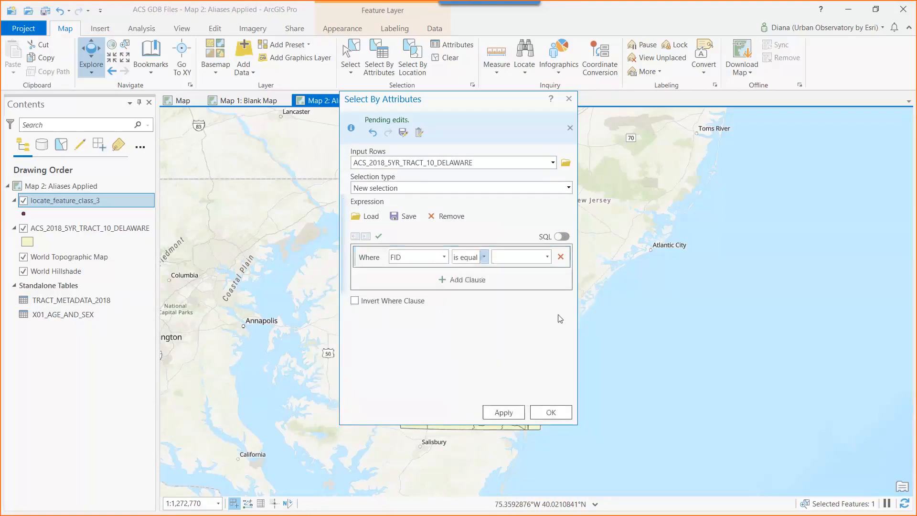
{"action": "left_click", "coordinate": [568, 98]}
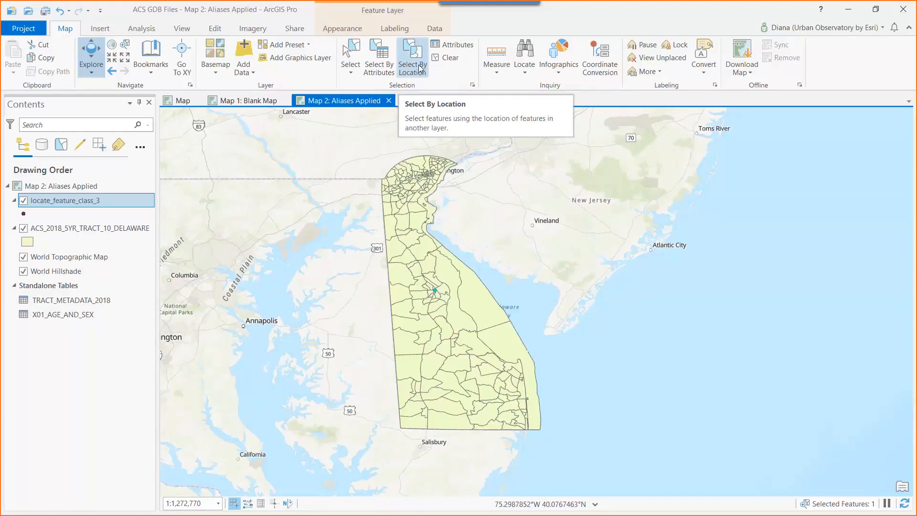
Add a new definition query in the layer properties of ACS_2018_5YR_TRACT_10_DELAWARE
{"action": "left_click", "coordinate": [113, 393]}
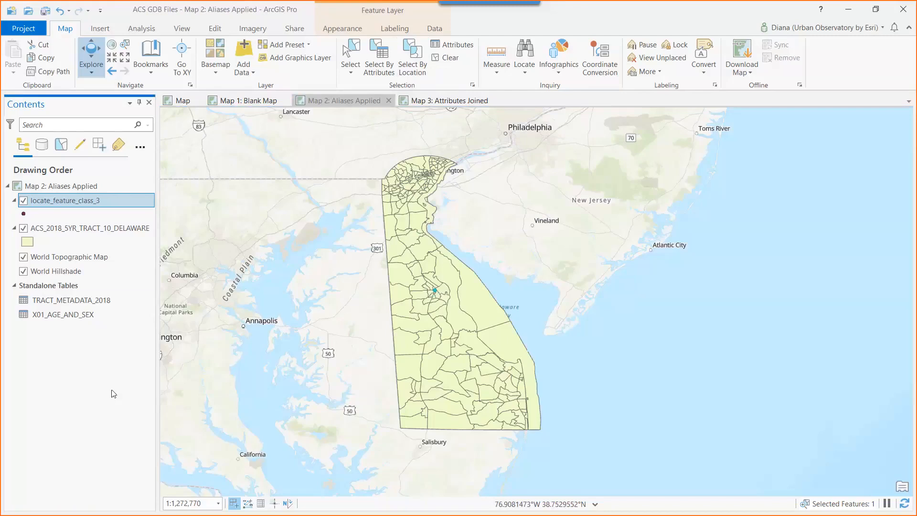
{"action": "right_click", "coordinate": [119, 228]}
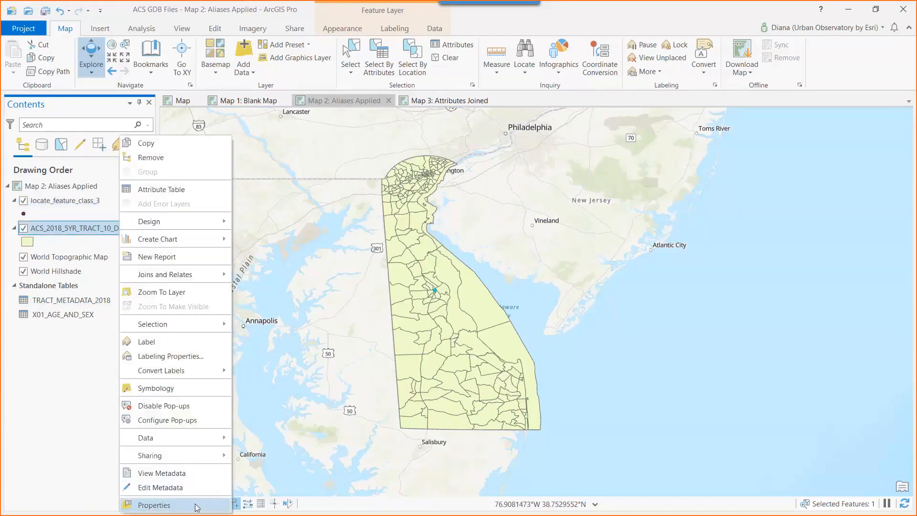
{"action": "left_click", "coordinate": [196, 505]}
{"action": "left_click", "coordinate": [341, 268]}
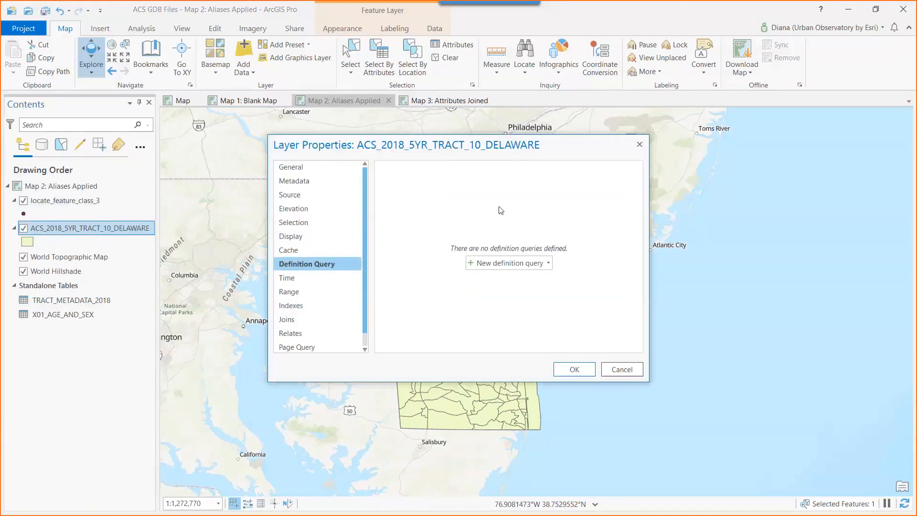
{"action": "left_click", "coordinate": [528, 262]}
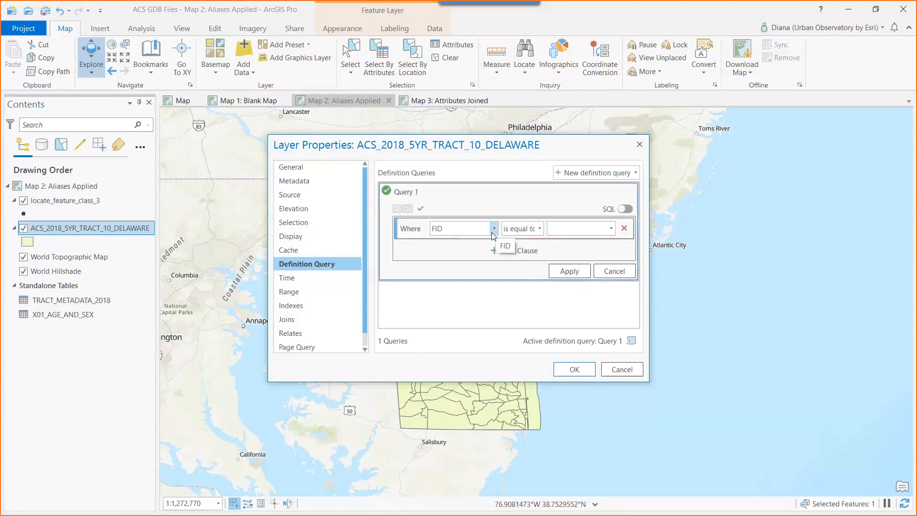
Define the query as TRACTCE does not begin with 9, and apply it to the Delaware tract layer
{"action": "left_click", "coordinate": [495, 231]}
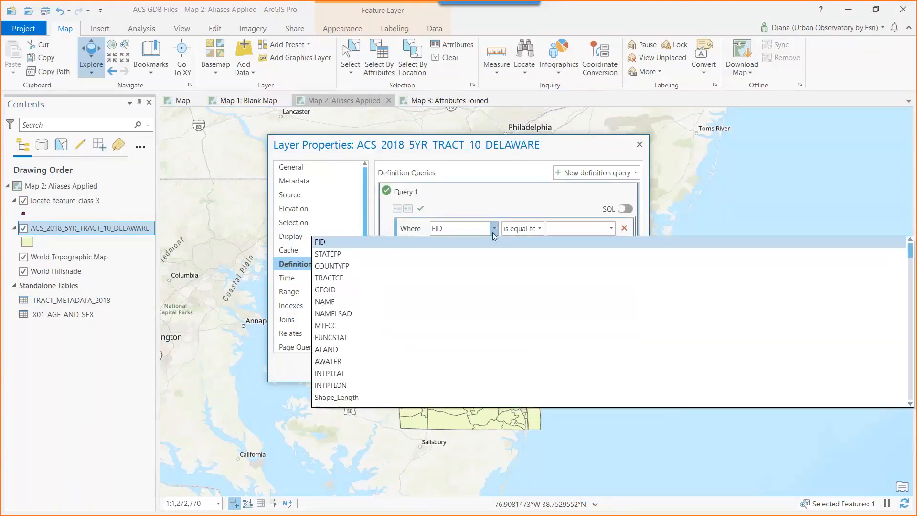
{"action": "left_click", "coordinate": [471, 276]}
{"action": "left_click", "coordinate": [539, 229]}
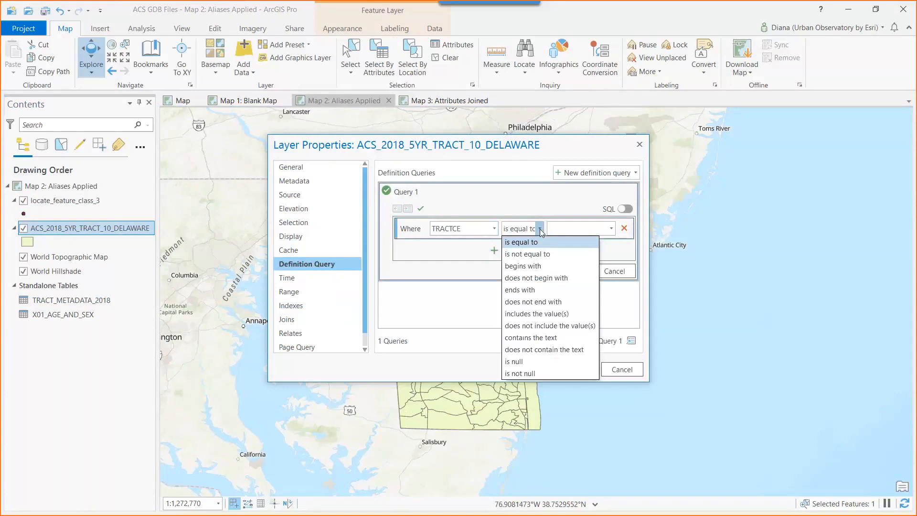
{"action": "left_click", "coordinate": [561, 278]}
{"action": "left_click", "coordinate": [610, 229]}
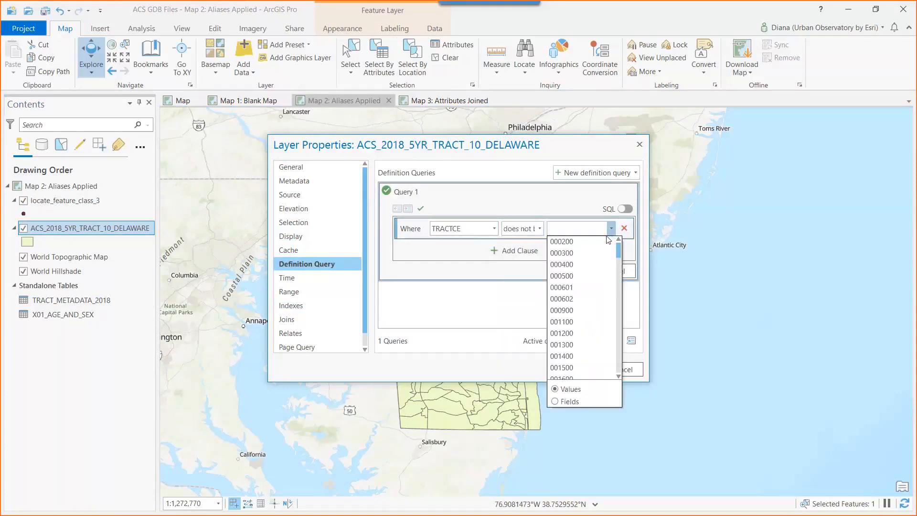
{"action": "left_click", "coordinate": [468, 229]}
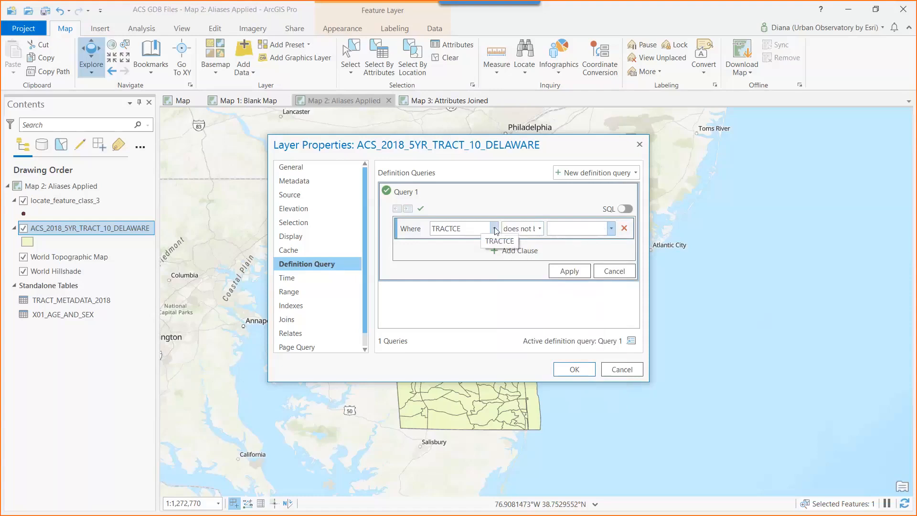
{"action": "left_click", "coordinate": [540, 228]}
{"action": "left_click", "coordinate": [540, 229]}
{"action": "left_click", "coordinate": [569, 271]}
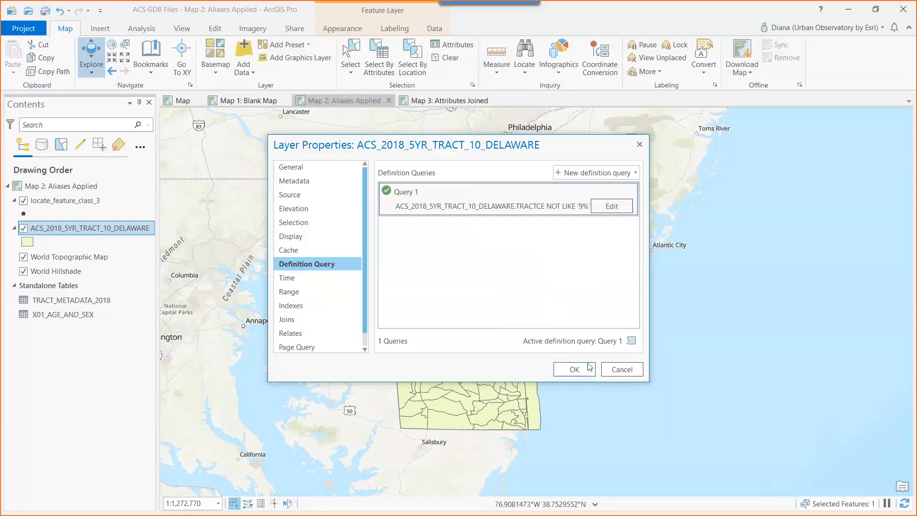
{"action": "left_click", "coordinate": [593, 371]}
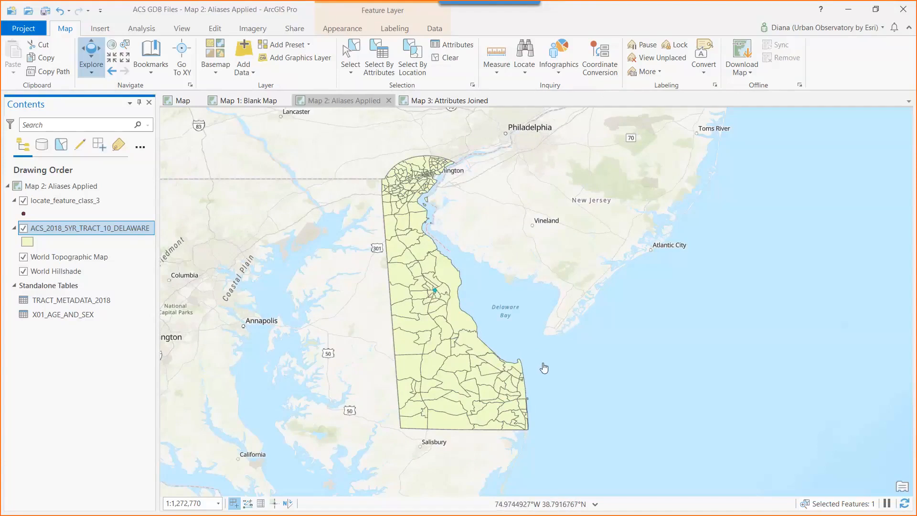
Examine the symbology types available for the Delaware tract layer, and close the Symbology pane
{"action": "left_click", "coordinate": [334, 30]}
{"action": "left_click", "coordinate": [360, 56]}
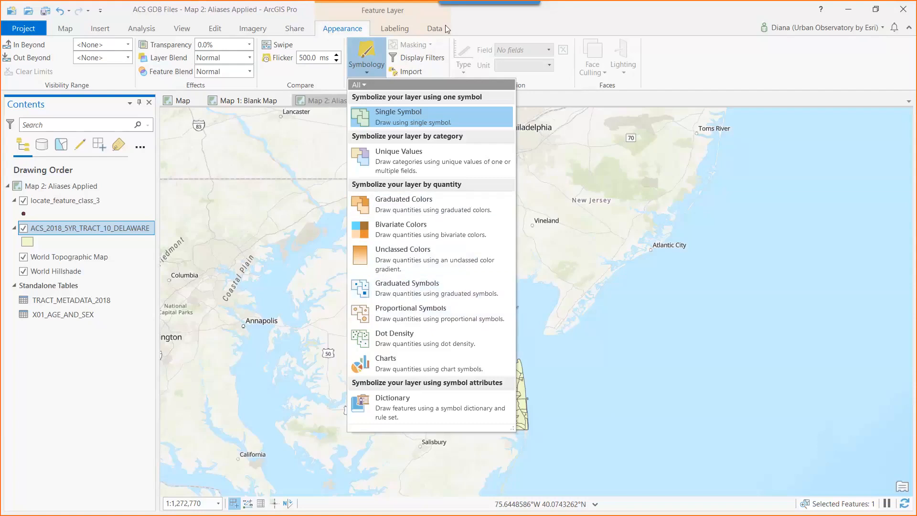
{"action": "left_click", "coordinate": [363, 56]}
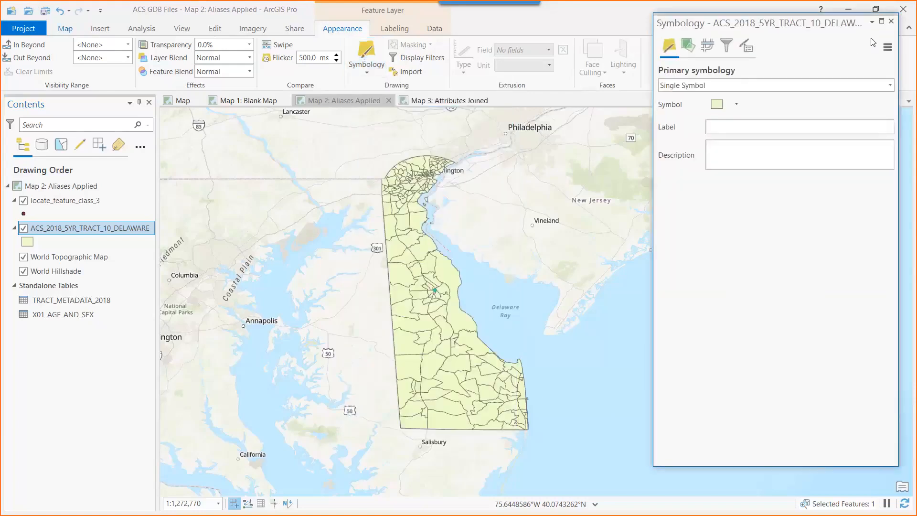
{"action": "left_click", "coordinate": [891, 22]}
Change the basemap of Map 2: Aliases Applied to Light Gray Canvas
{"action": "left_click", "coordinate": [58, 28]}
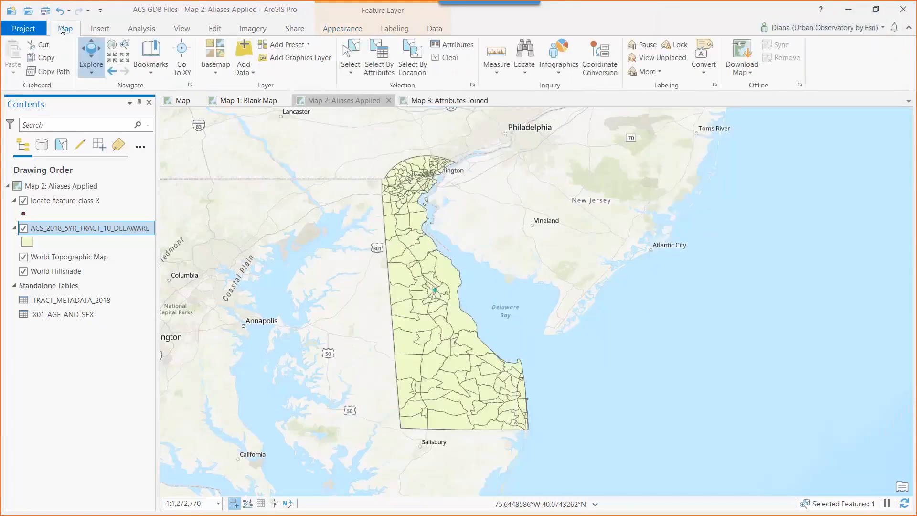
{"action": "left_click", "coordinate": [216, 76]}
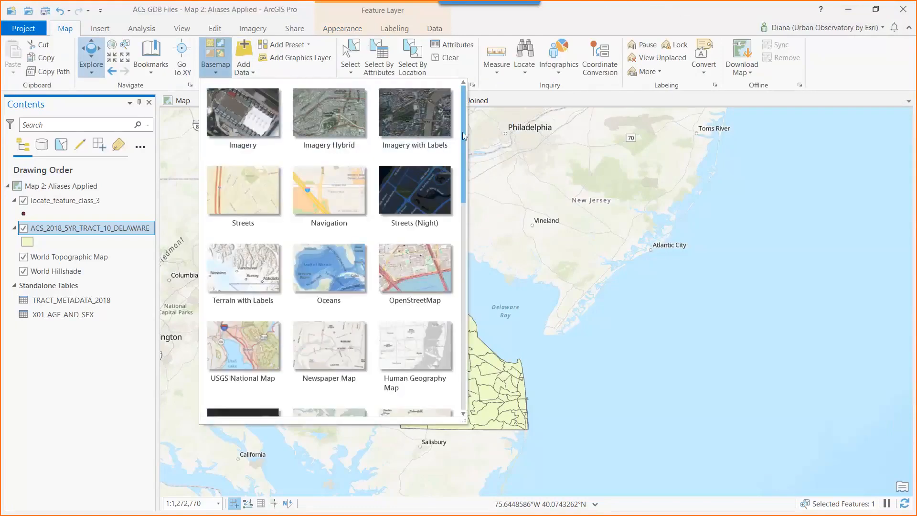
{"action": "scroll", "coordinate": [462, 138], "scroll_direction": "down", "scroll_amount": 3}
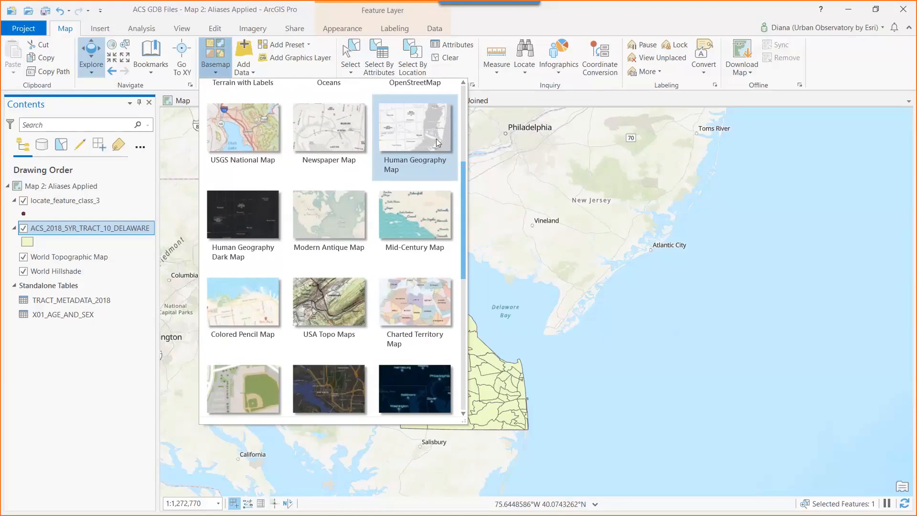
{"action": "left_click_drag", "start_coordinate": [465, 176], "coordinate": [468, 281]}
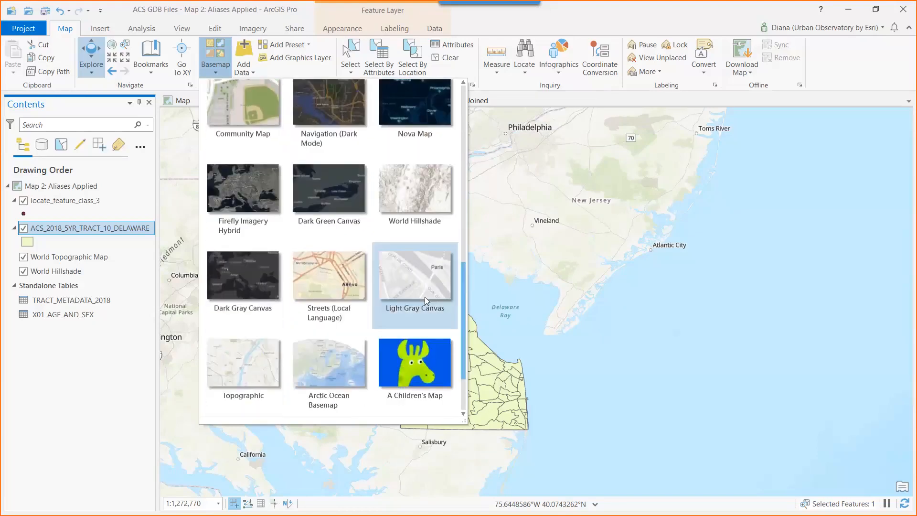
{"action": "left_click", "coordinate": [422, 279]}
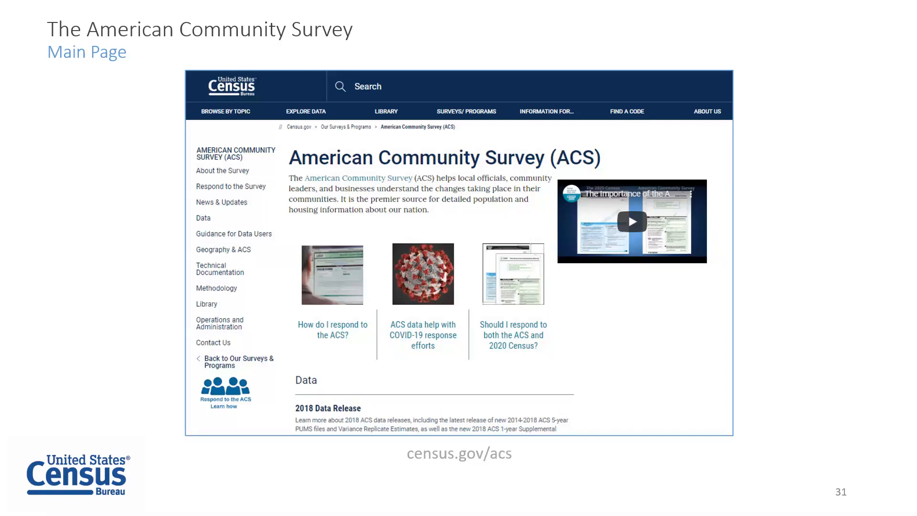
{"action": "key", "text": "Right"}
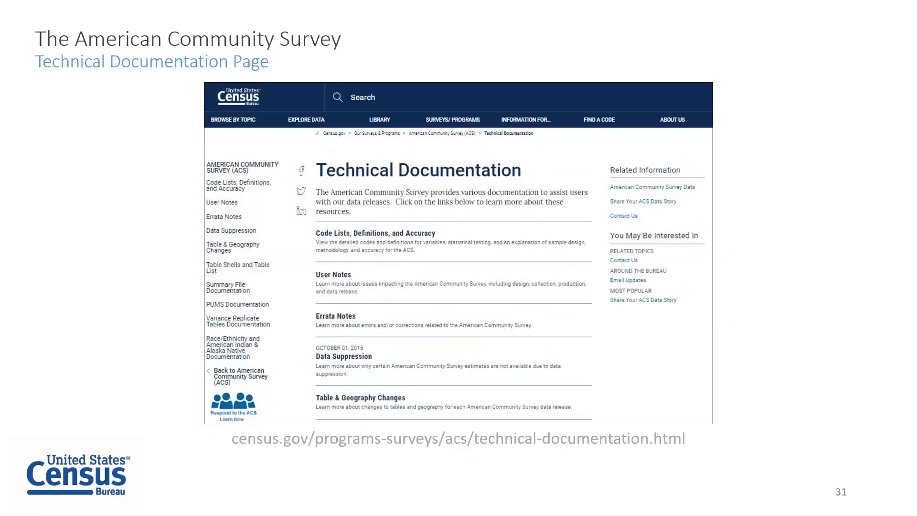
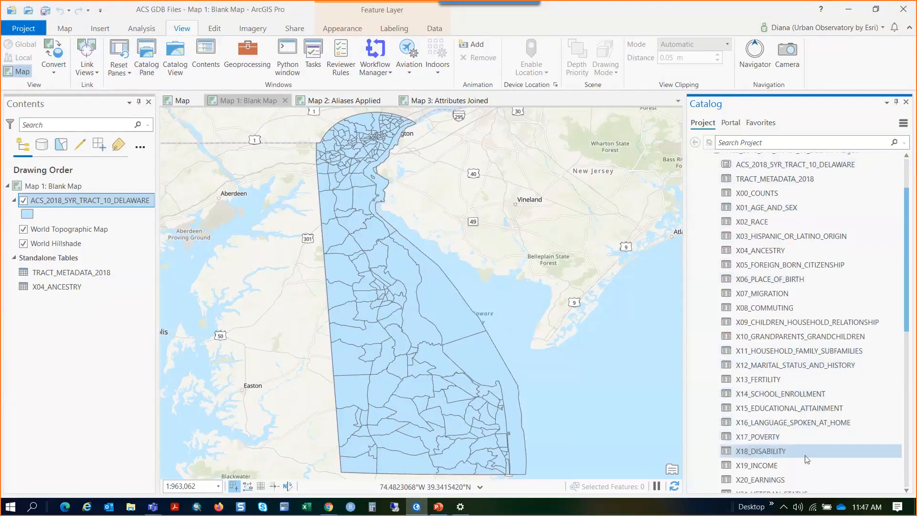
Show Map 2: Aliases Applied and review the subject tables listed in ACS_2018_5YR_TRACT_10_DELAWARE.gdb
{"action": "left_click", "coordinate": [362, 101]}
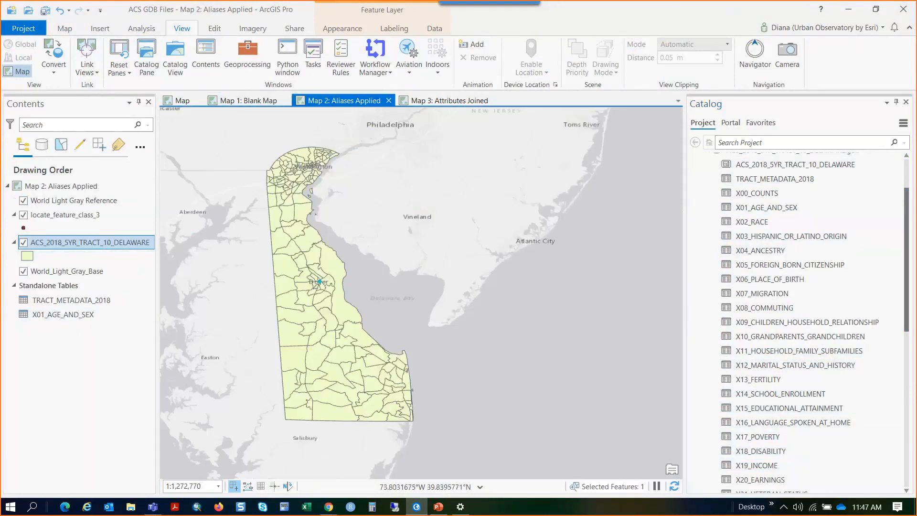
{"action": "left_click", "coordinate": [72, 30]}
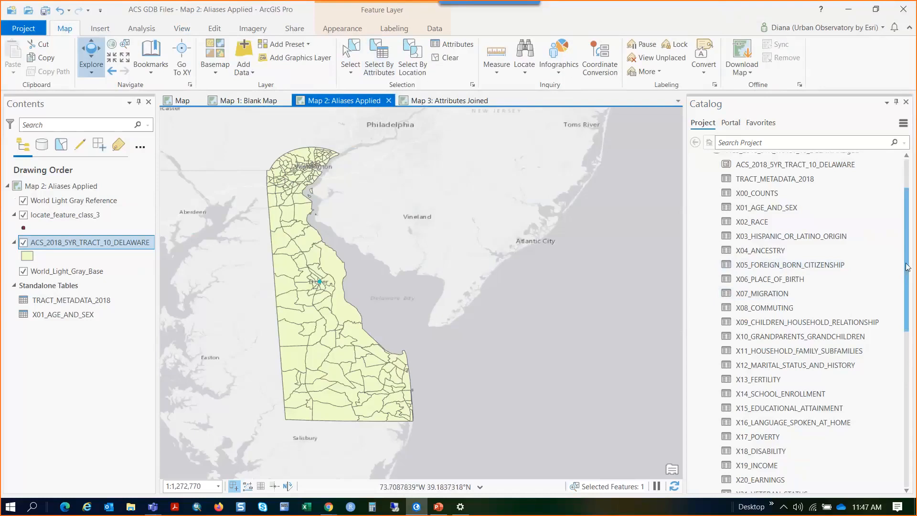
{"action": "left_click_drag", "start_coordinate": [908, 267], "coordinate": [911, 345]}
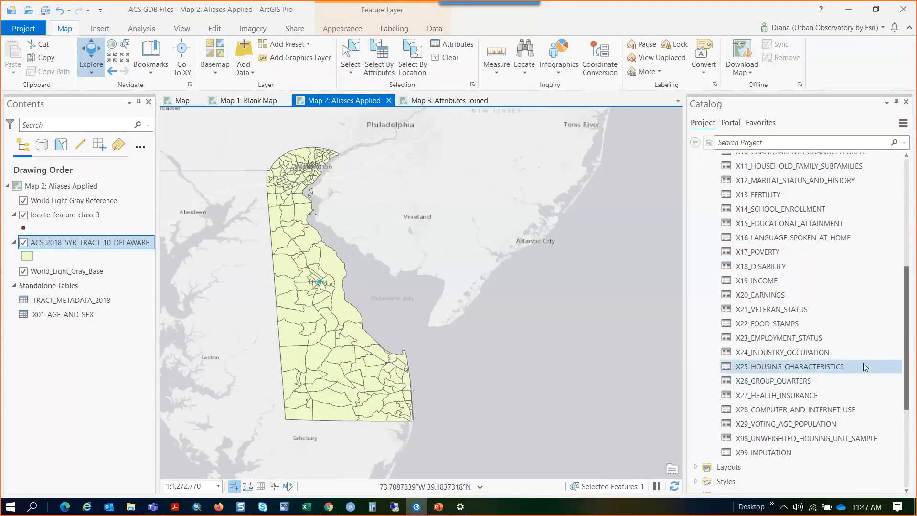
{"action": "left_click_drag", "start_coordinate": [907, 359], "coordinate": [906, 250]}
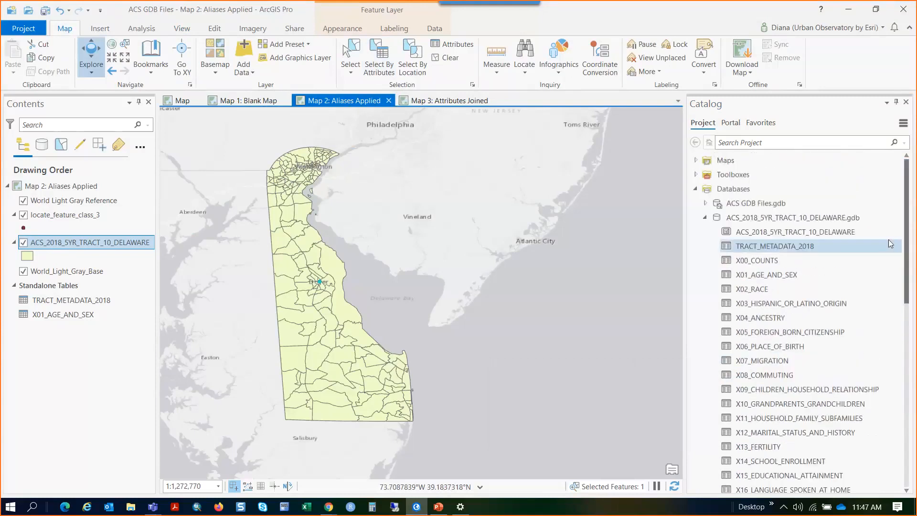
{"action": "mouse_move", "coordinate": [797, 276]}
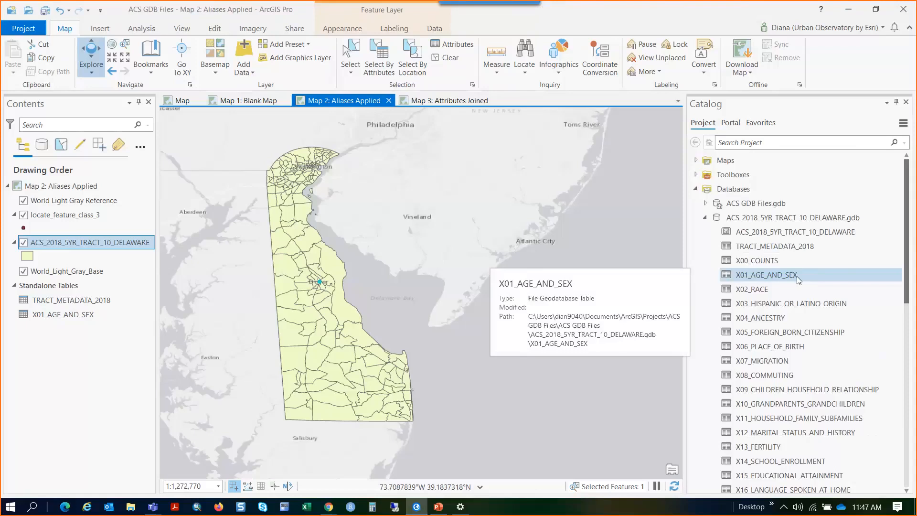
Select the Delaware tracts by attributes where SEX BY AGE: Male: Under 5 years: Total Population -- (Estimate) is less than 100
{"action": "left_click", "coordinate": [379, 65]}
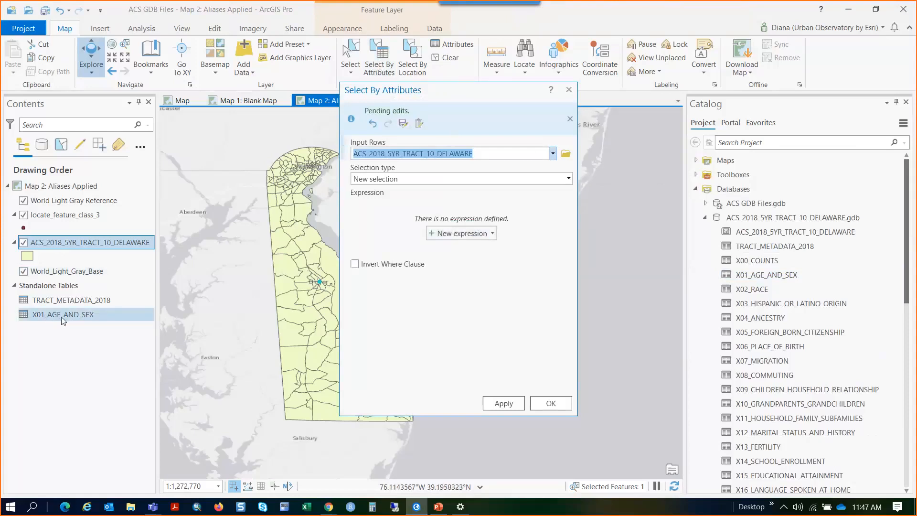
{"action": "left_click", "coordinate": [463, 234]}
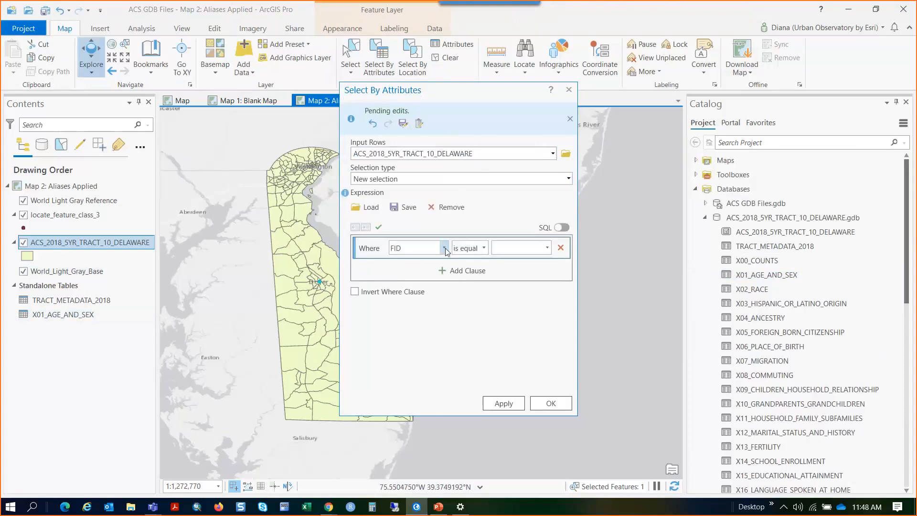
{"action": "left_click", "coordinate": [446, 250]}
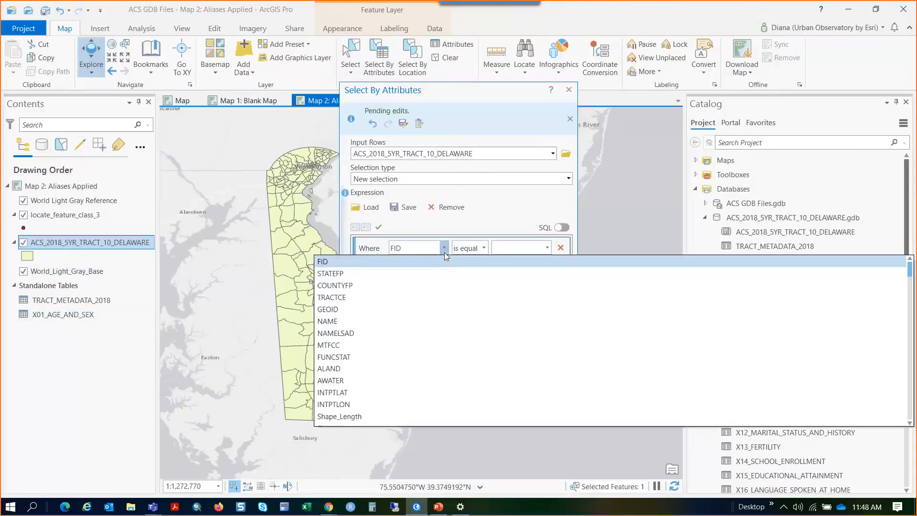
{"action": "scroll", "coordinate": [431, 361], "scroll_direction": "down", "scroll_amount": 4}
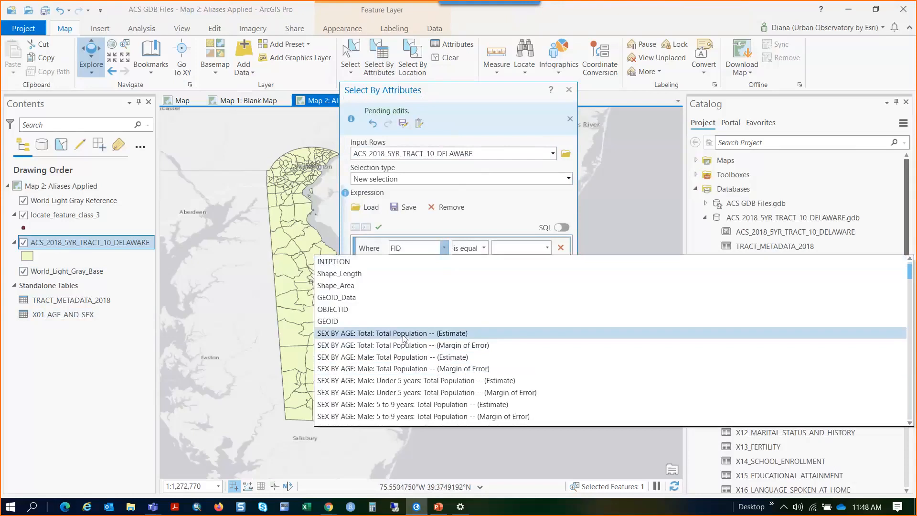
{"action": "left_click", "coordinate": [415, 381]}
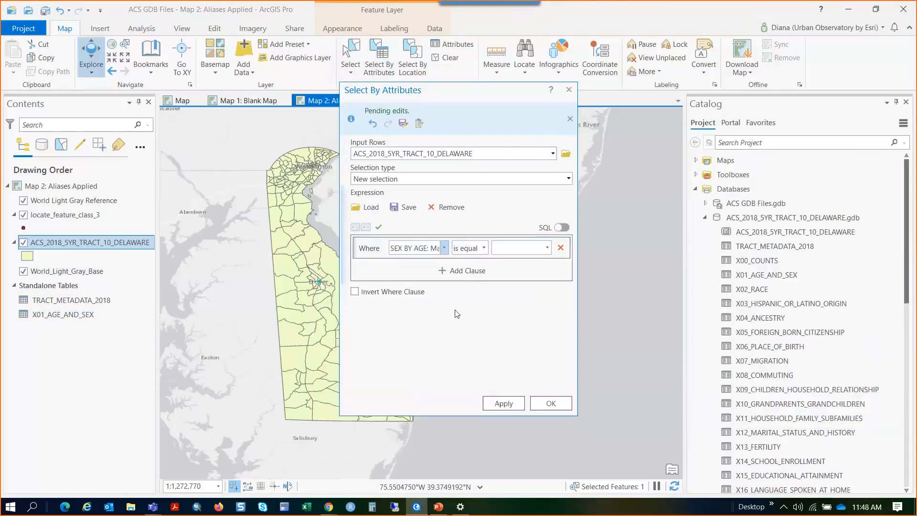
{"action": "left_click", "coordinate": [484, 248]}
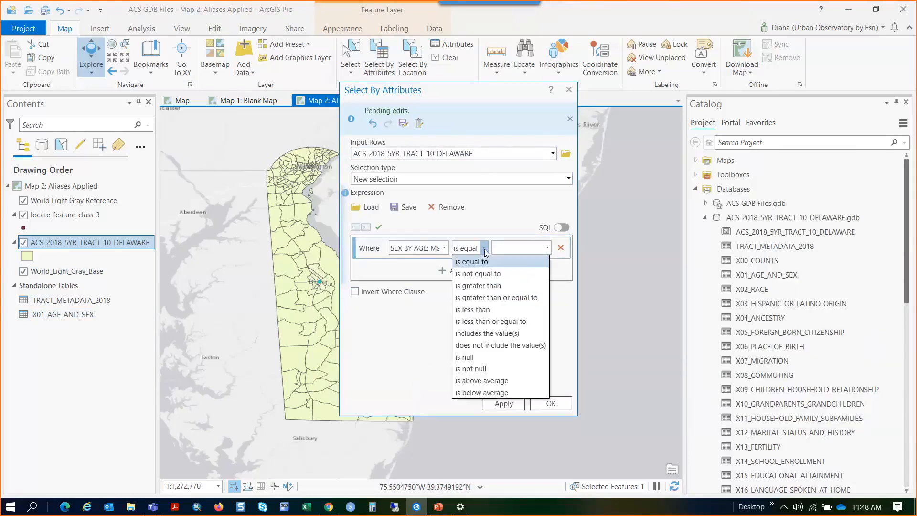
{"action": "left_click", "coordinate": [492, 309]}
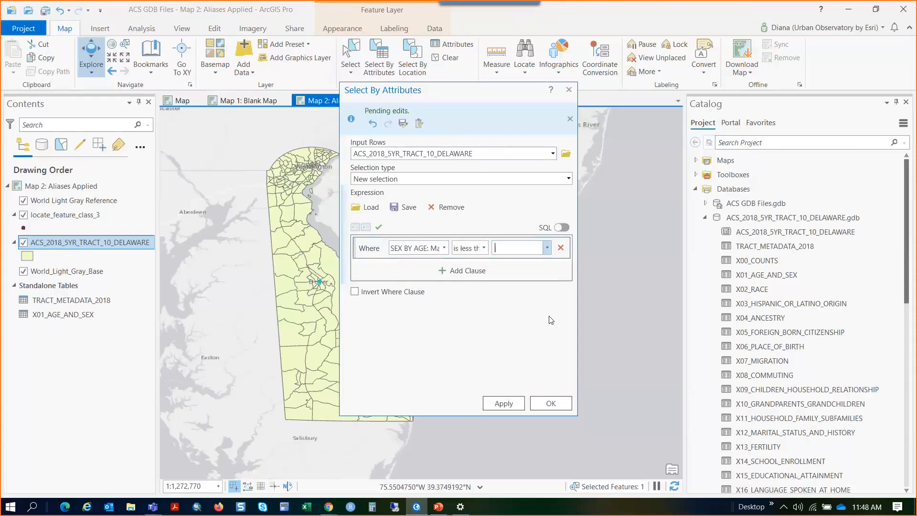
{"action": "type", "text": "1000"}
{"action": "key", "text": "BackSpace"}
{"action": "left_click", "coordinate": [516, 404]}
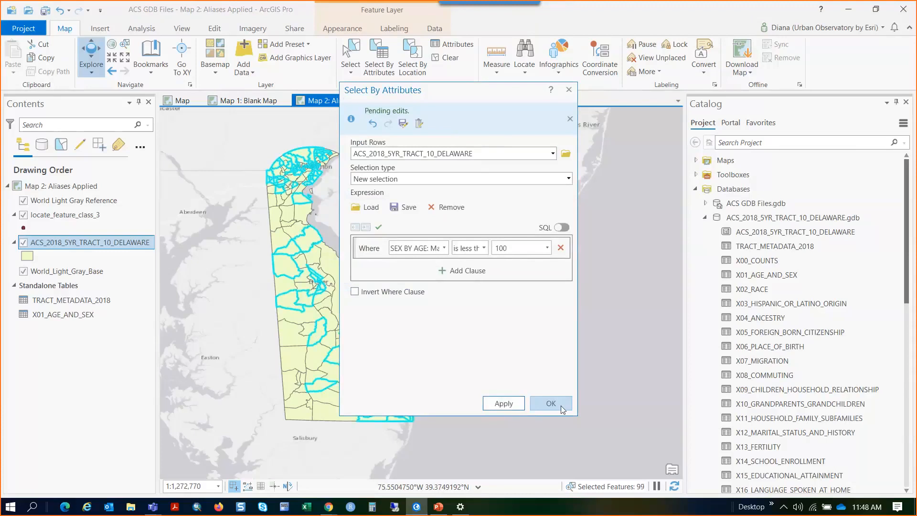
{"action": "left_click", "coordinate": [549, 405]}
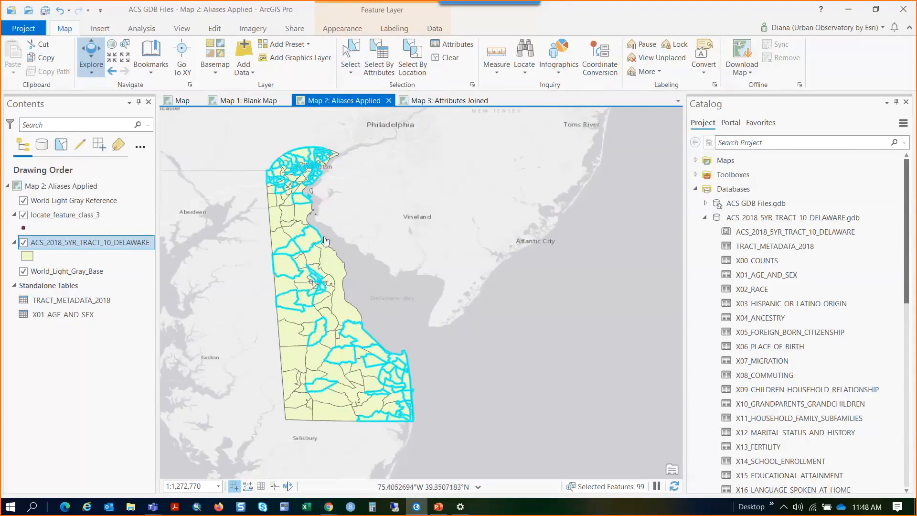
Open the attribute table of ACS_2018_5YR_TRACT_10_DELAWARE to review the selected tracts
{"action": "right_click", "coordinate": [104, 244]}
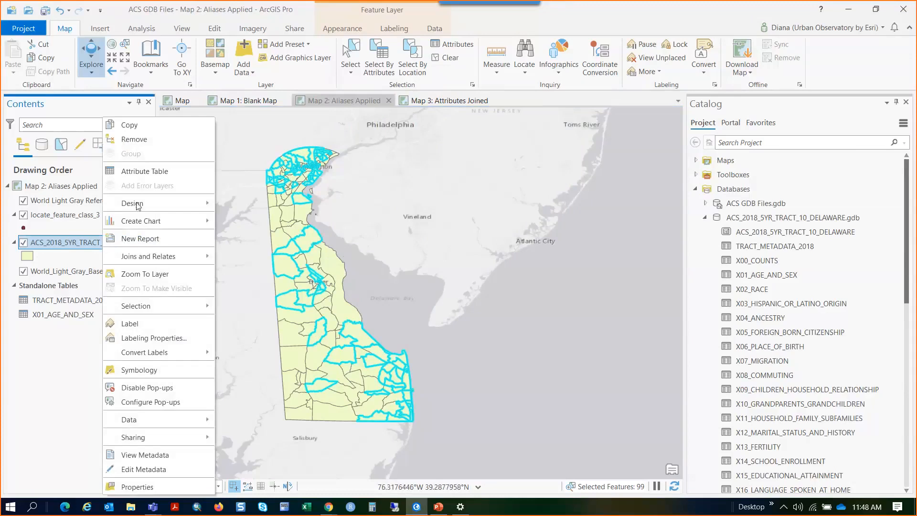
{"action": "left_click", "coordinate": [150, 171]}
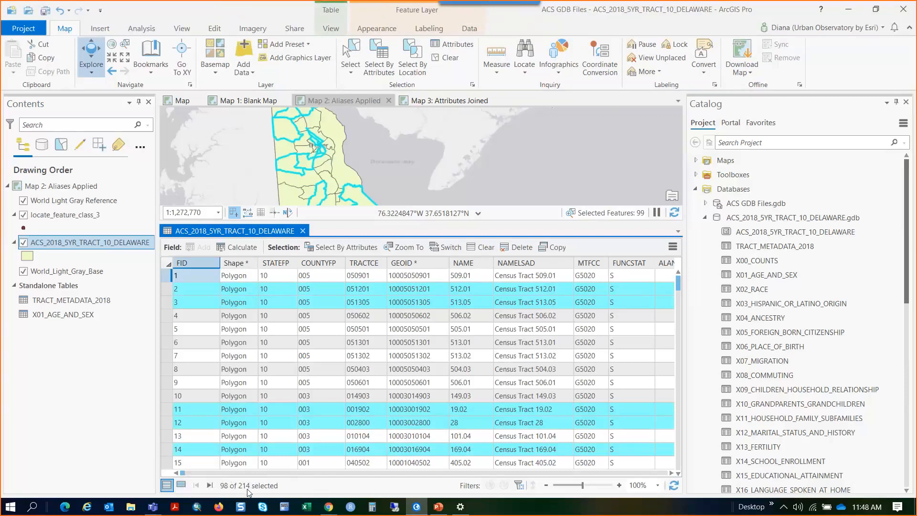
Show only the selected tract records and examine their fields across to the TOTAL POPULATION estimate and margin of error
{"action": "left_click", "coordinate": [182, 485]}
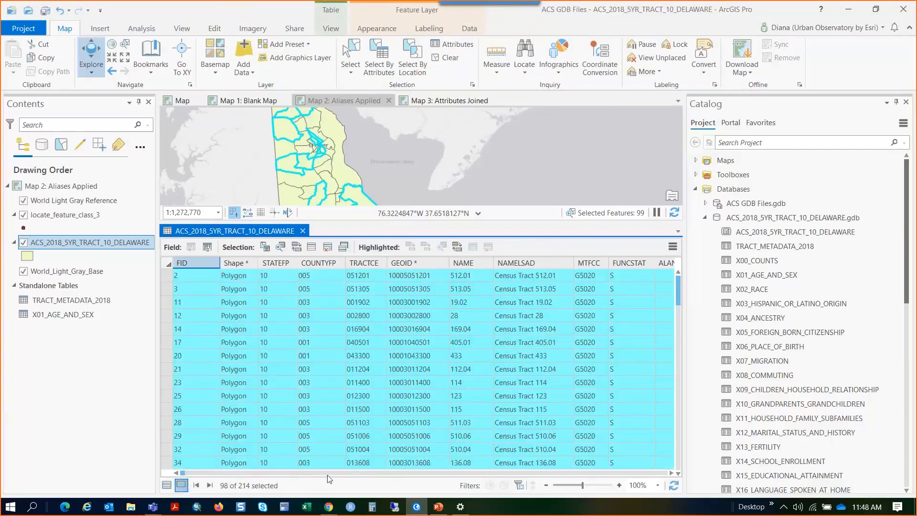
{"action": "left_click_drag", "start_coordinate": [184, 472], "coordinate": [190, 475]}
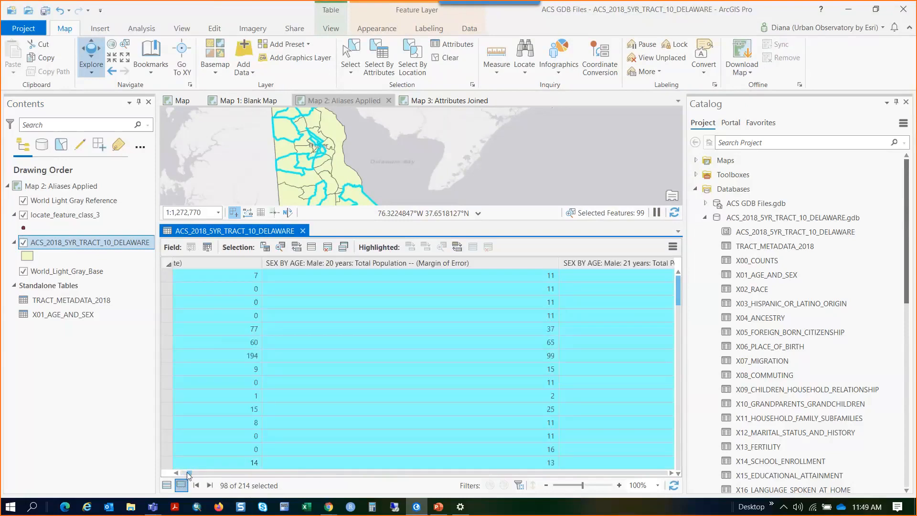
{"action": "left_click_drag", "start_coordinate": [188, 474], "coordinate": [181, 474]}
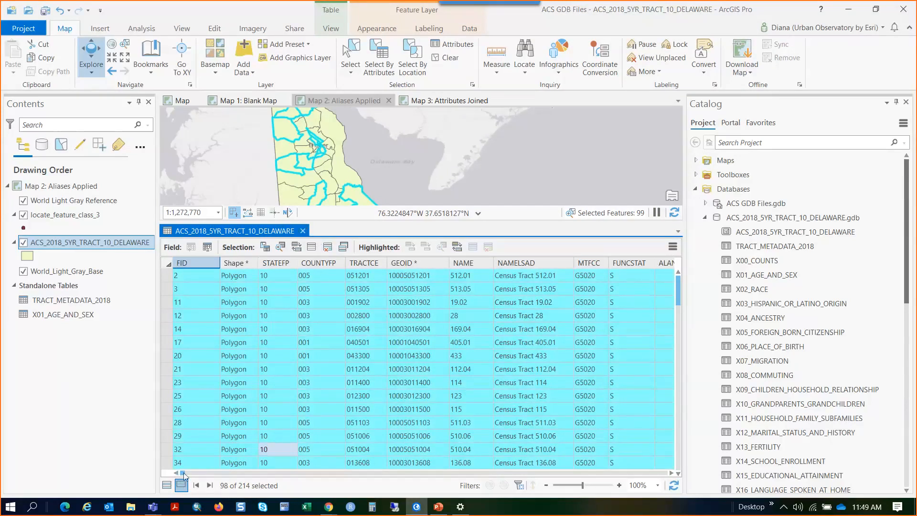
{"action": "left_click_drag", "start_coordinate": [188, 473], "coordinate": [668, 474]}
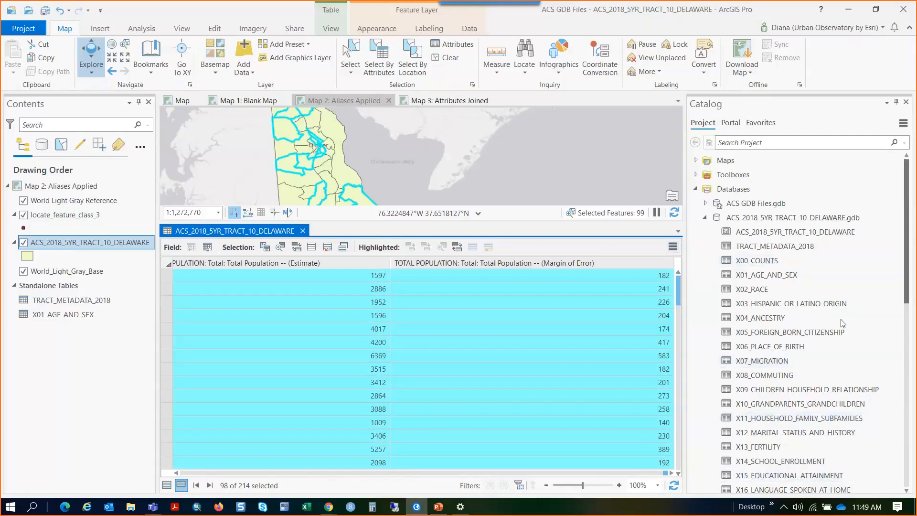
{"action": "scroll", "coordinate": [907, 248], "scroll_direction": "down", "scroll_amount": 3}
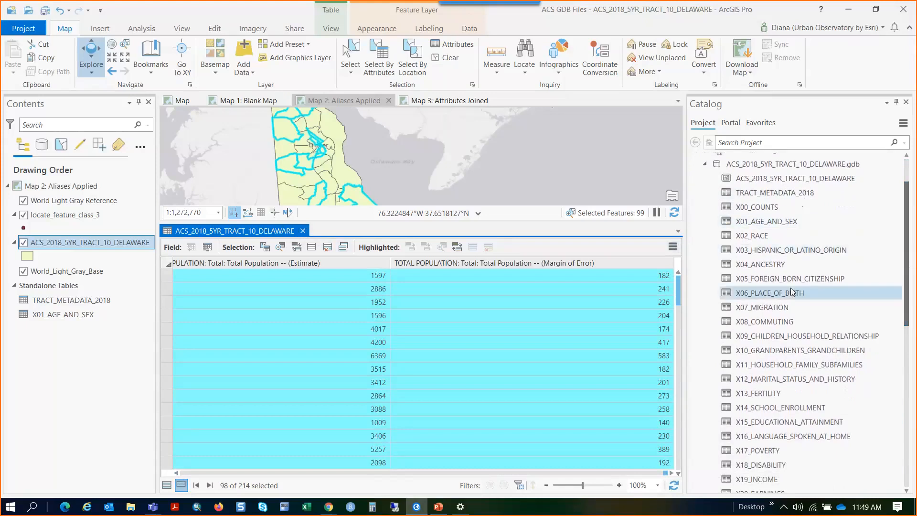
{"action": "left_click", "coordinate": [671, 248]}
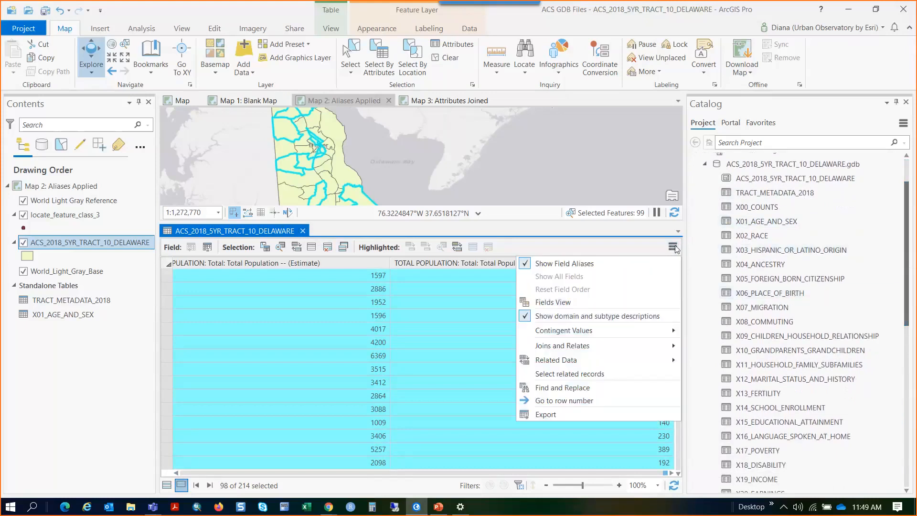
{"action": "left_click", "coordinate": [648, 247]}
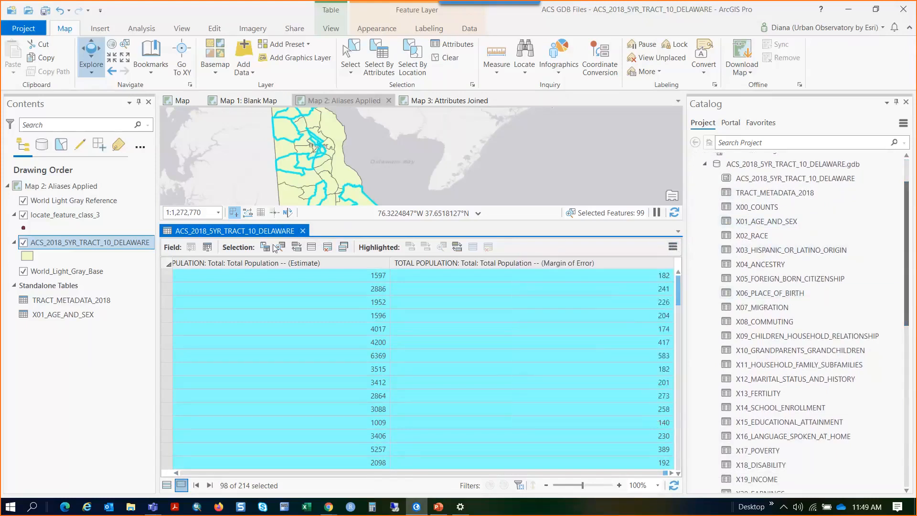
Return the Delaware tract table to showing all records, then clear the selection and close the table
{"action": "left_click", "coordinate": [167, 486]}
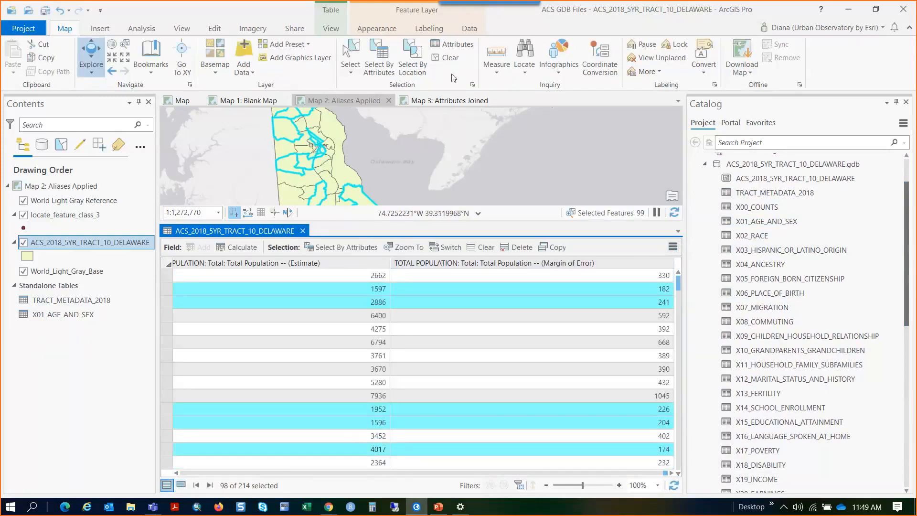
{"action": "left_click", "coordinate": [447, 57]}
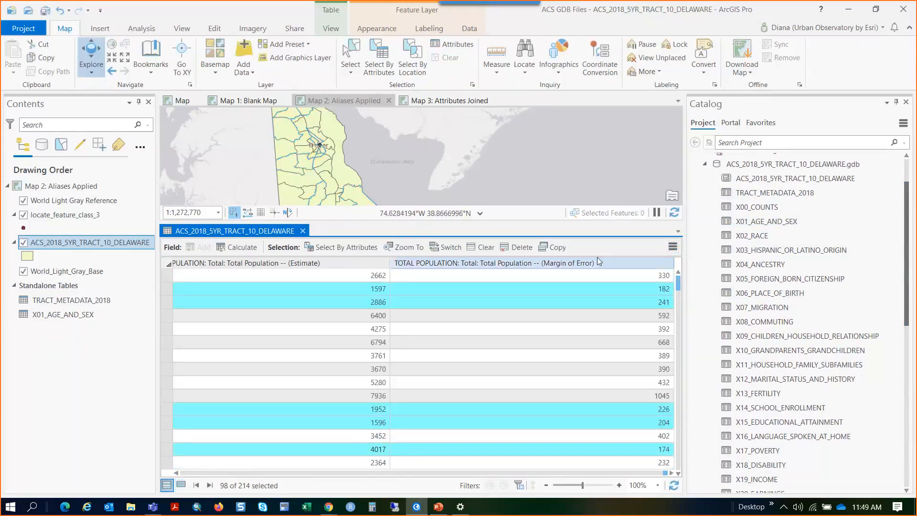
{"action": "left_click", "coordinate": [672, 247]}
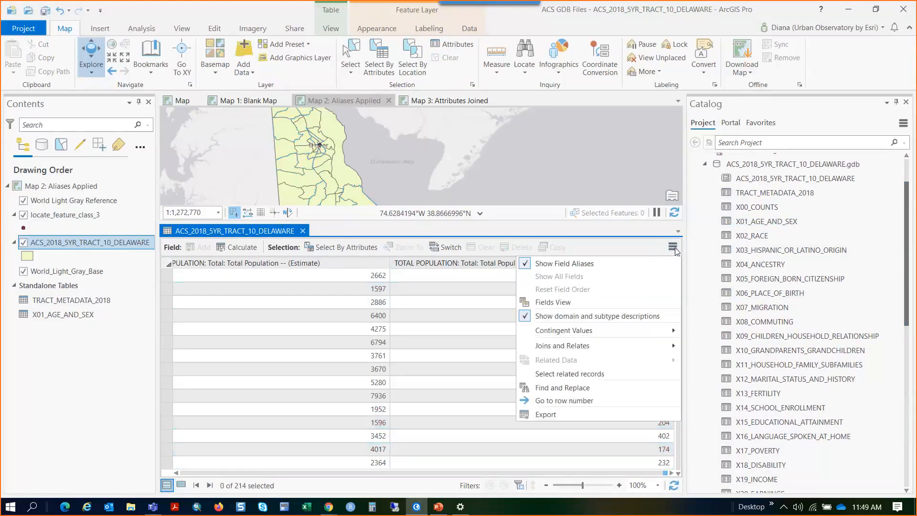
{"action": "left_click", "coordinate": [611, 244]}
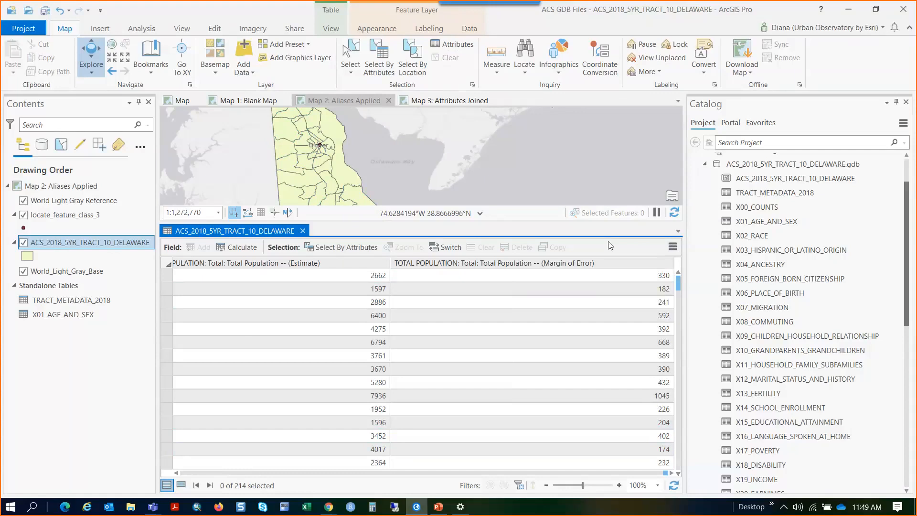
{"action": "left_click", "coordinate": [303, 231]}
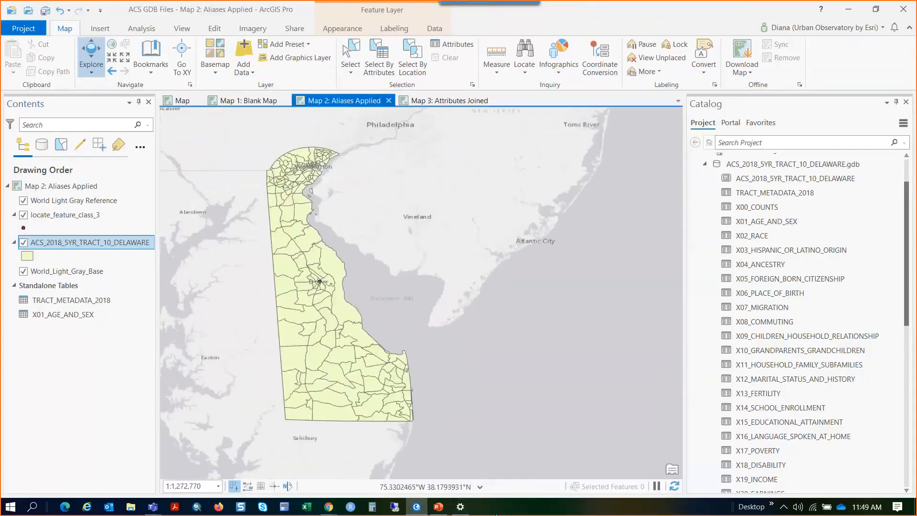